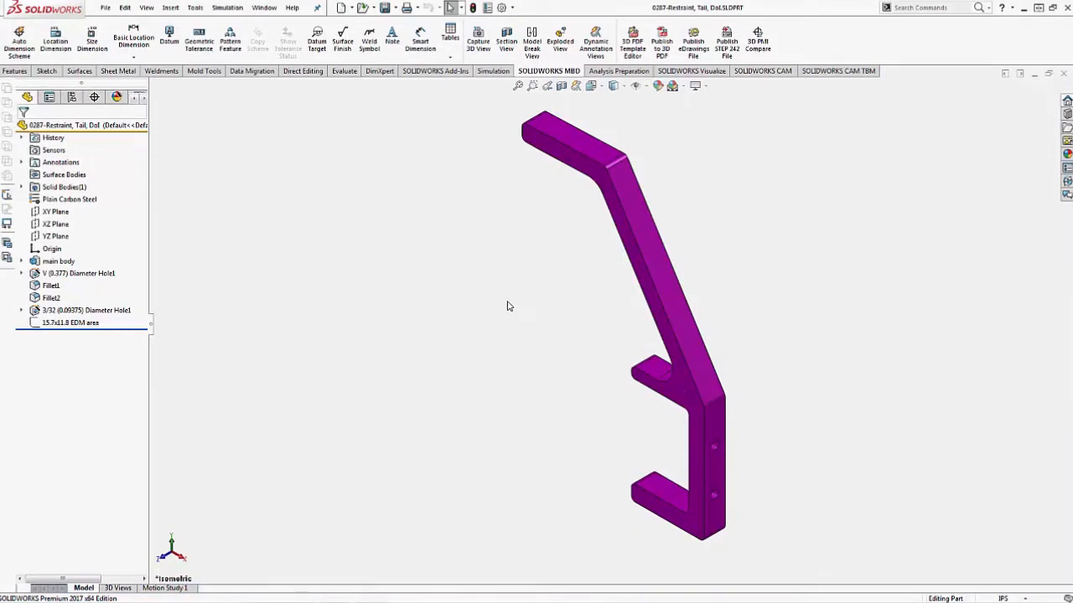
# - Check the list of available add-ins and close it without making changes
pyautogui.moveTo(568, 264); pyautogui.dragTo(613, 330, button='middle')
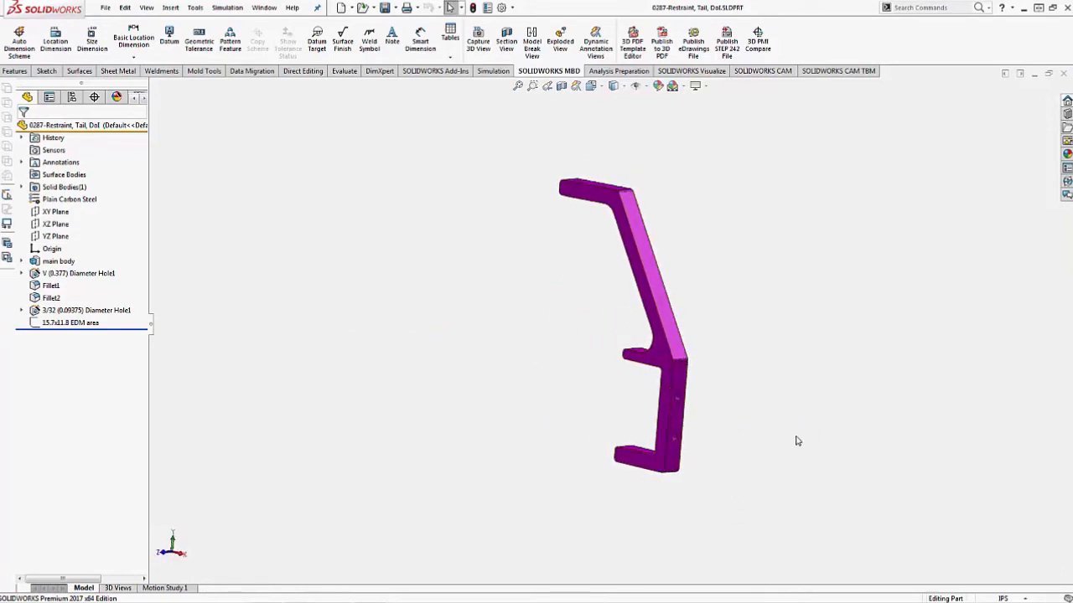
pyautogui.scroll(-2, 773, 368)
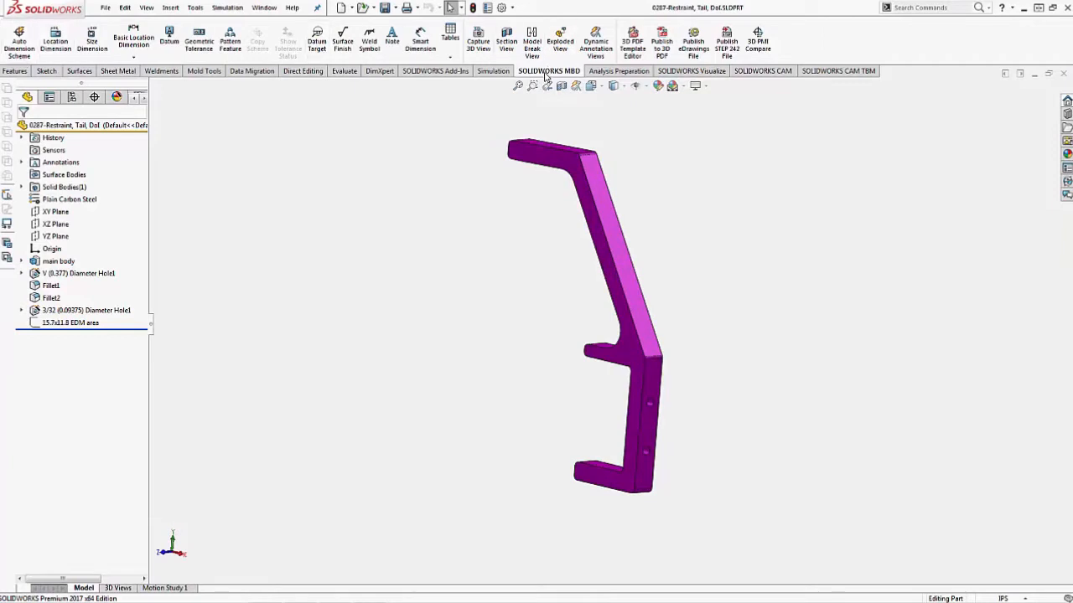
pyautogui.click(512, 7)
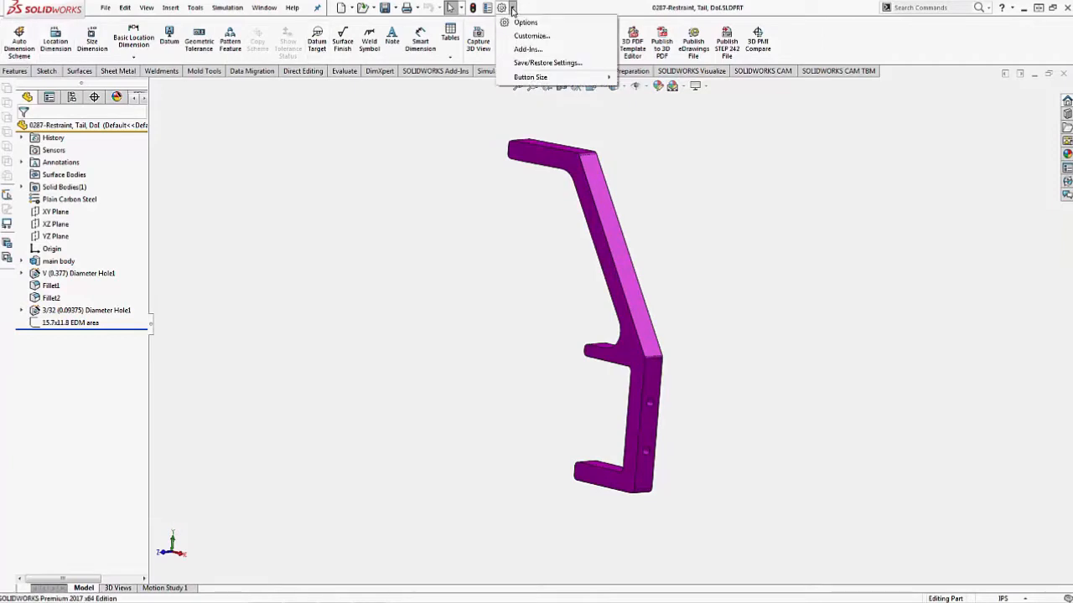
pyautogui.click(530, 50)
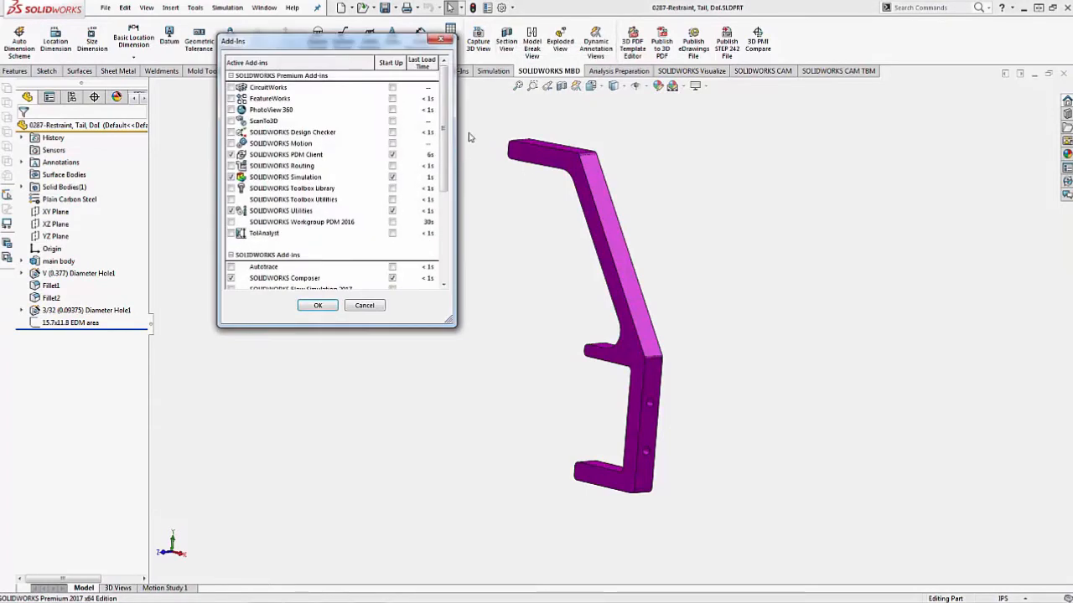
pyautogui.moveTo(444, 131)
pyautogui.mouseDown()
pyautogui.moveTo(437, 228)
pyautogui.moveTo(438, 128)
pyautogui.mouseUp()
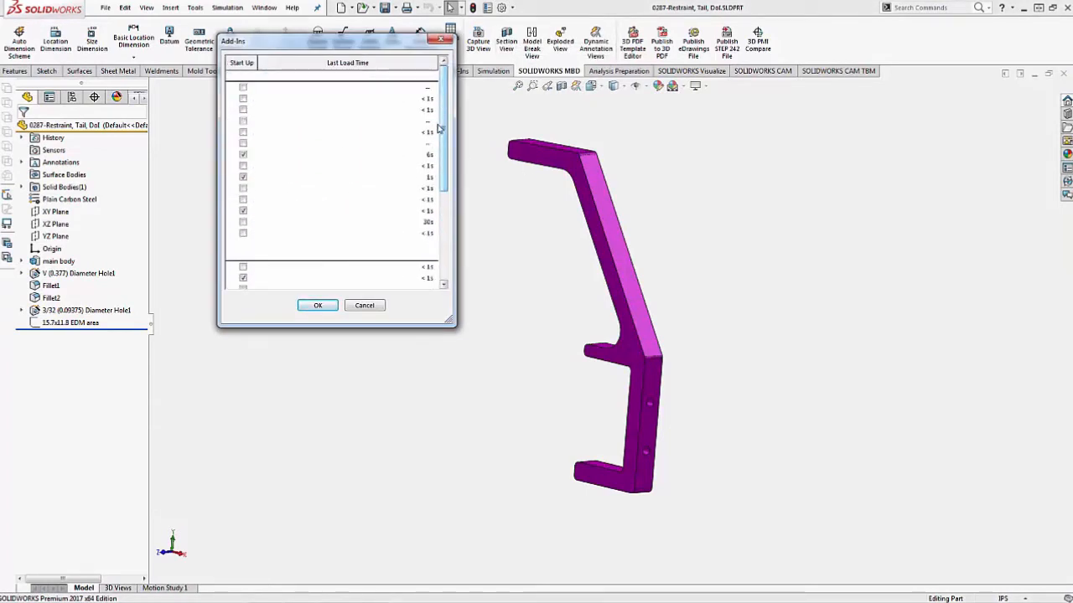
pyautogui.click(364, 305)
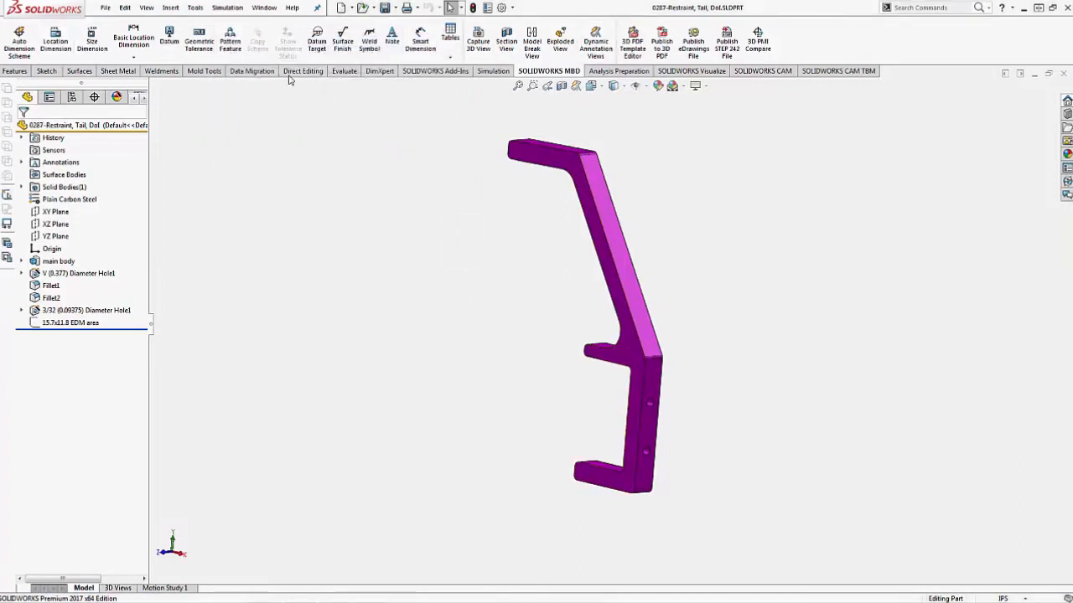
# - Widen the side pane and display the part's DimXpert feature list
pyautogui.moveTo(146, 325); pyautogui.dragTo(211, 327)
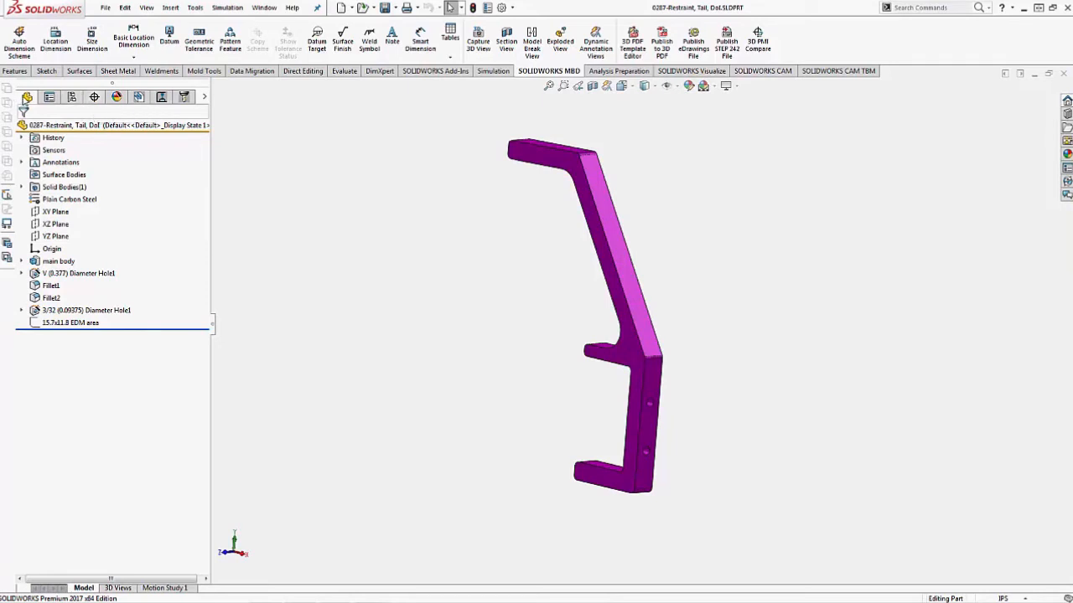
pyautogui.click(93, 98)
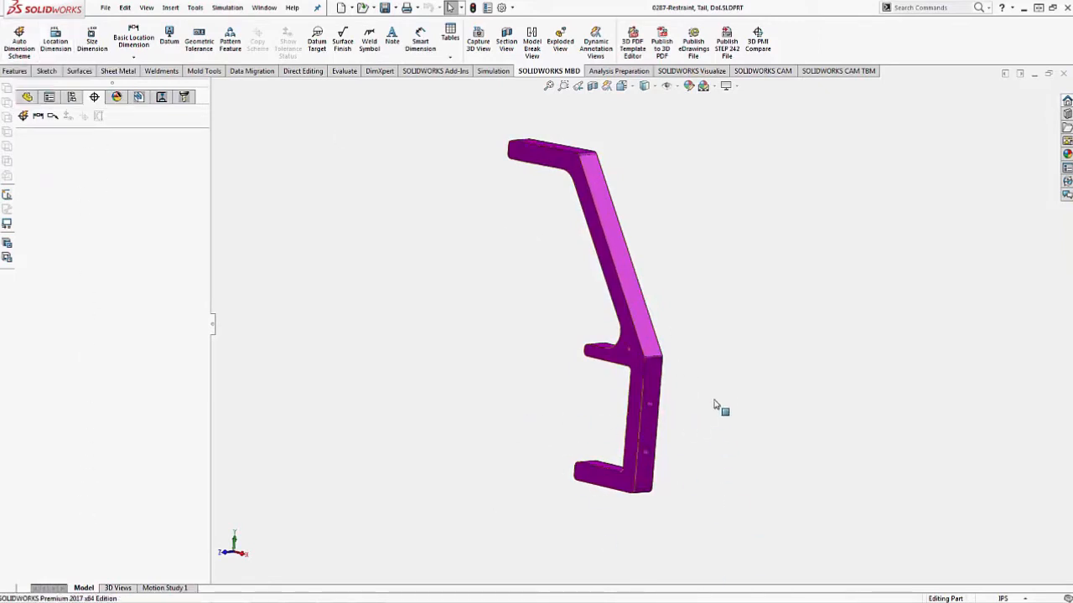
pyautogui.moveTo(718, 407); pyautogui.dragTo(719, 304, button='middle')
pyautogui.press('Escape')
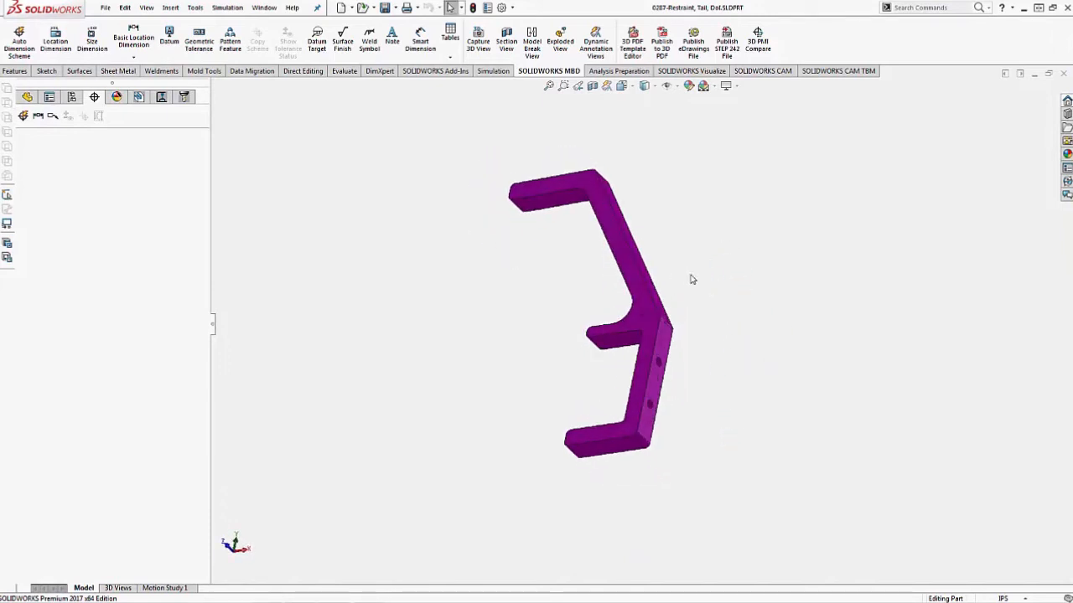
# - Start a prismatic, plus-and-minus Auto Dimension Scheme with the underside of the lowest arm as the primary datum
pyautogui.click(20, 40)
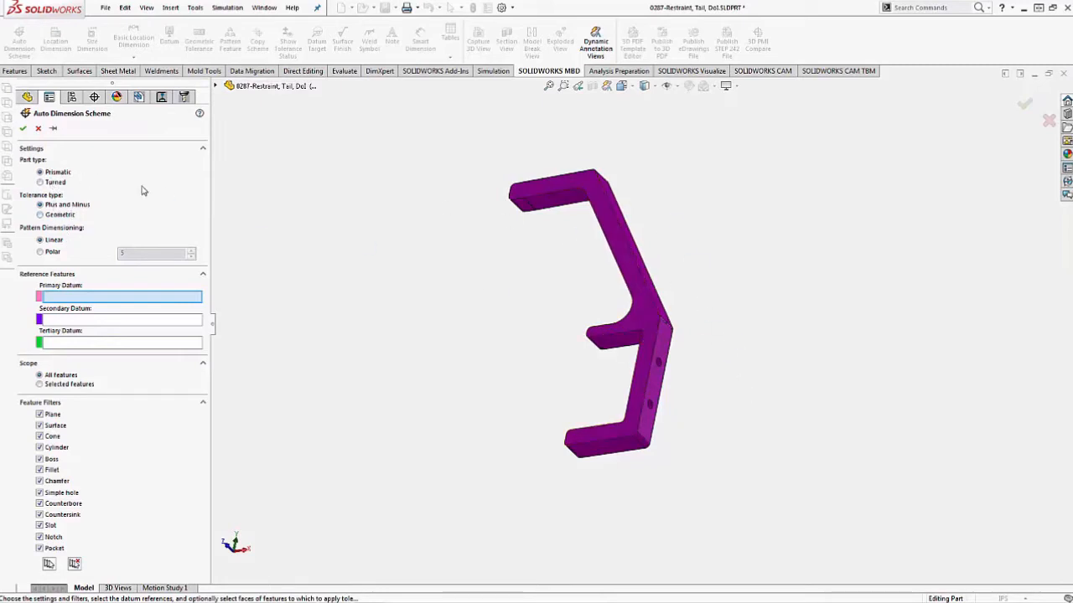
pyautogui.moveTo(439, 224)
pyautogui.mouseDown(button='middle')
pyautogui.moveTo(491, 220)
pyautogui.moveTo(510, 163)
pyautogui.moveTo(455, 215)
pyautogui.mouseUp(button='middle')
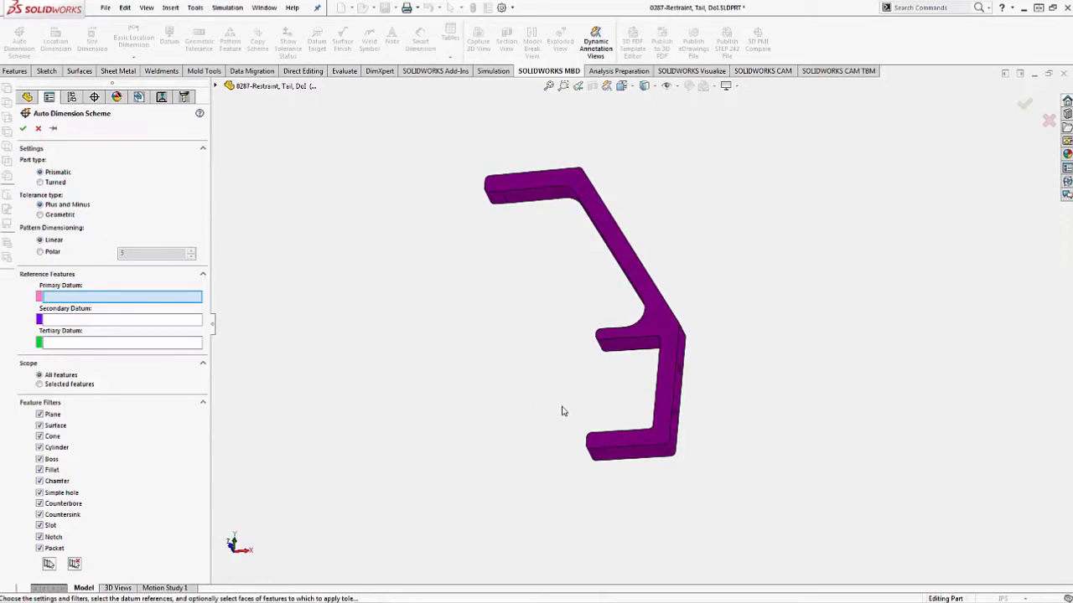
pyautogui.moveTo(642, 366); pyautogui.dragTo(542, 394, button='middle')
pyautogui.scroll(-2, 611, 369)
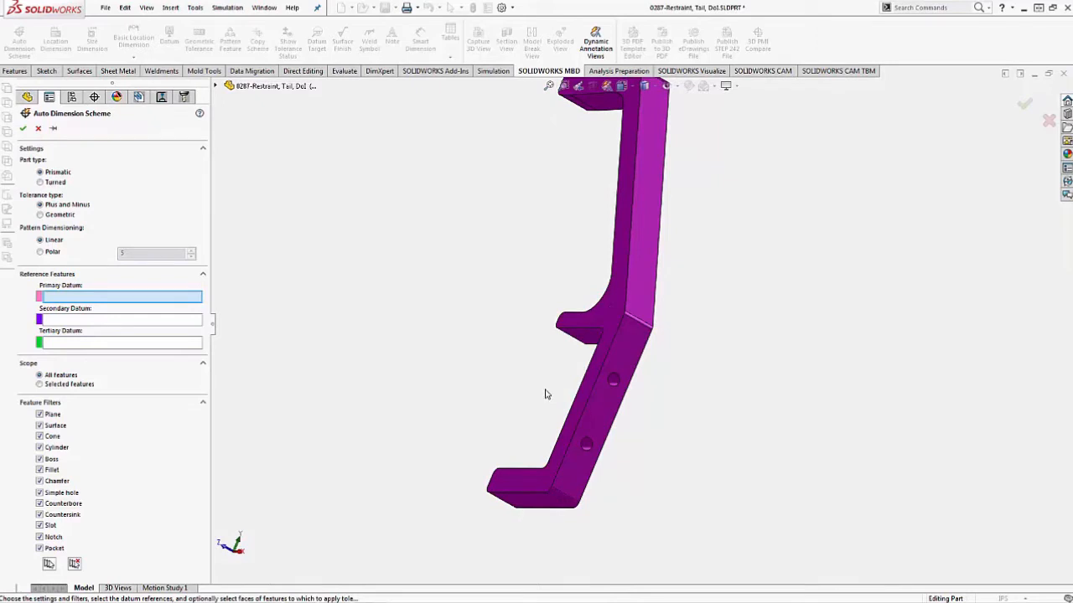
pyautogui.moveTo(545, 394); pyautogui.dragTo(640, 435, button='middle')
pyautogui.scroll(2, 407, 407)
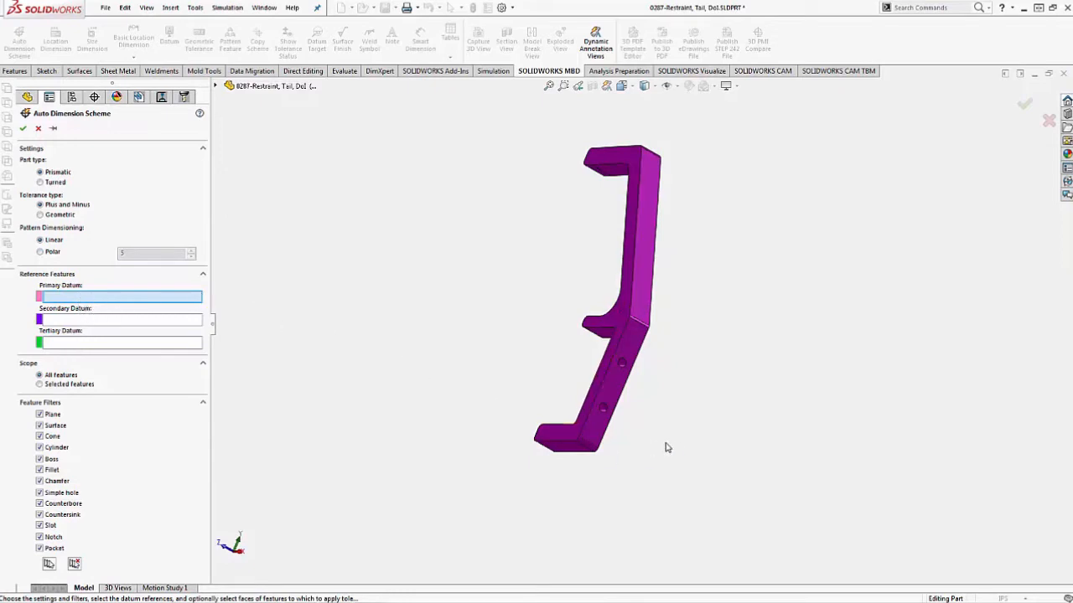
pyautogui.scroll(-2, 616, 449)
pyautogui.moveTo(632, 456)
pyautogui.mouseDown(button='middle')
pyautogui.moveTo(641, 431)
pyautogui.moveTo(659, 439)
pyautogui.moveTo(634, 450)
pyautogui.mouseUp(button='middle')
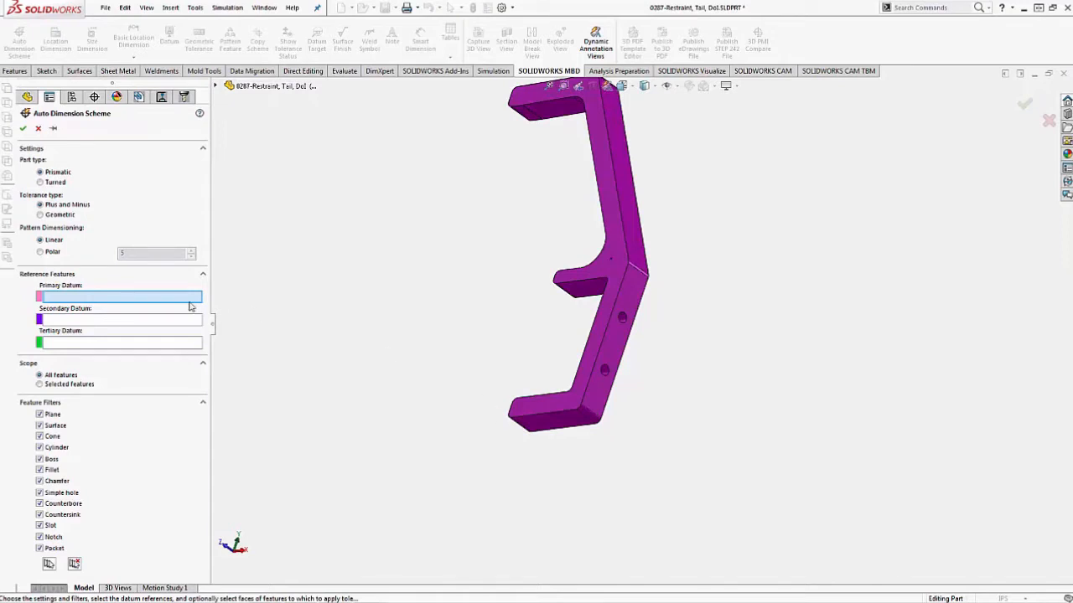
pyautogui.click(581, 433)
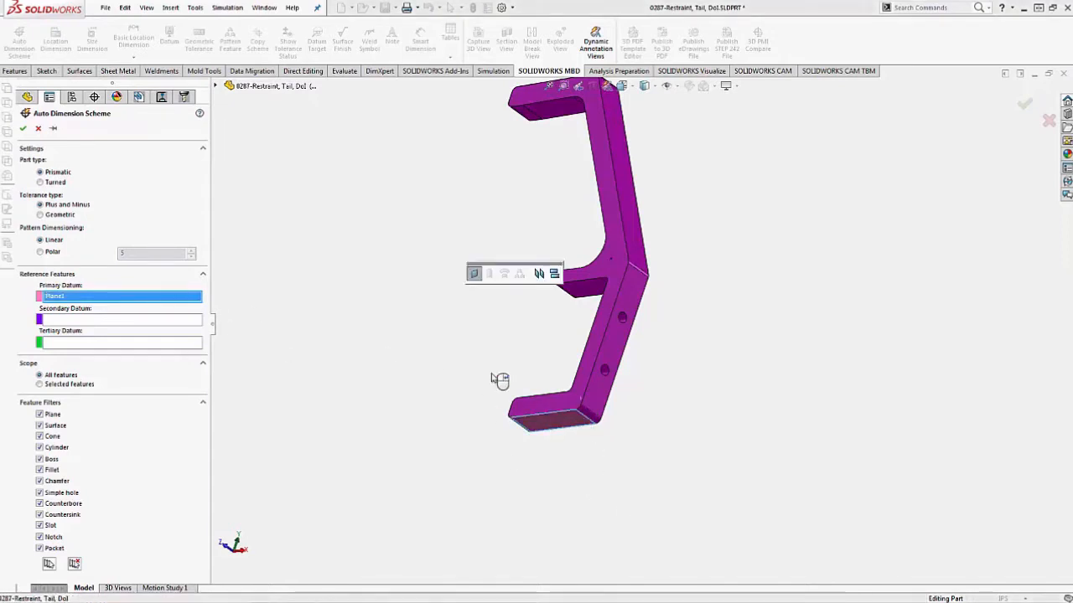
# - Set the outer face with the two holes as secondary datum and the broad side face as tertiary datum
pyautogui.click(105, 318)
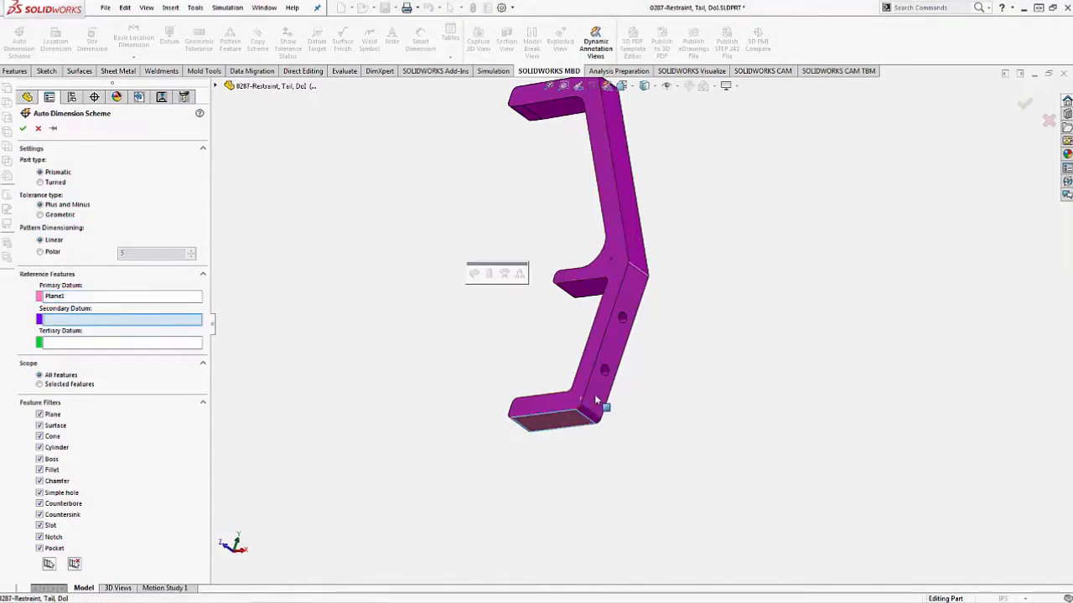
pyautogui.click(587, 402)
pyautogui.moveTo(586, 402); pyautogui.dragTo(350, 314, button='middle')
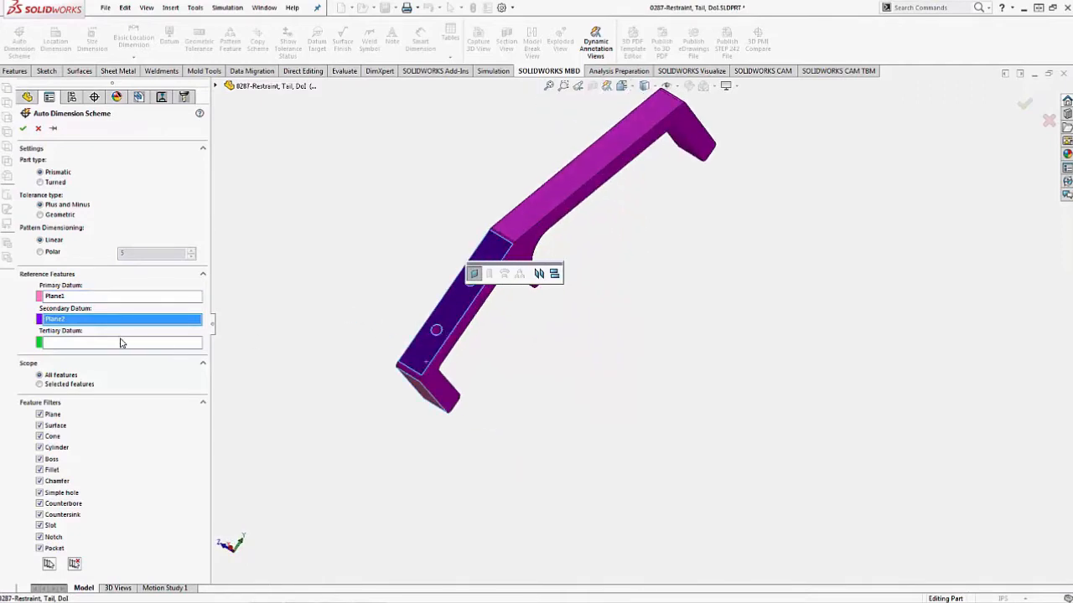
pyautogui.click(450, 397)
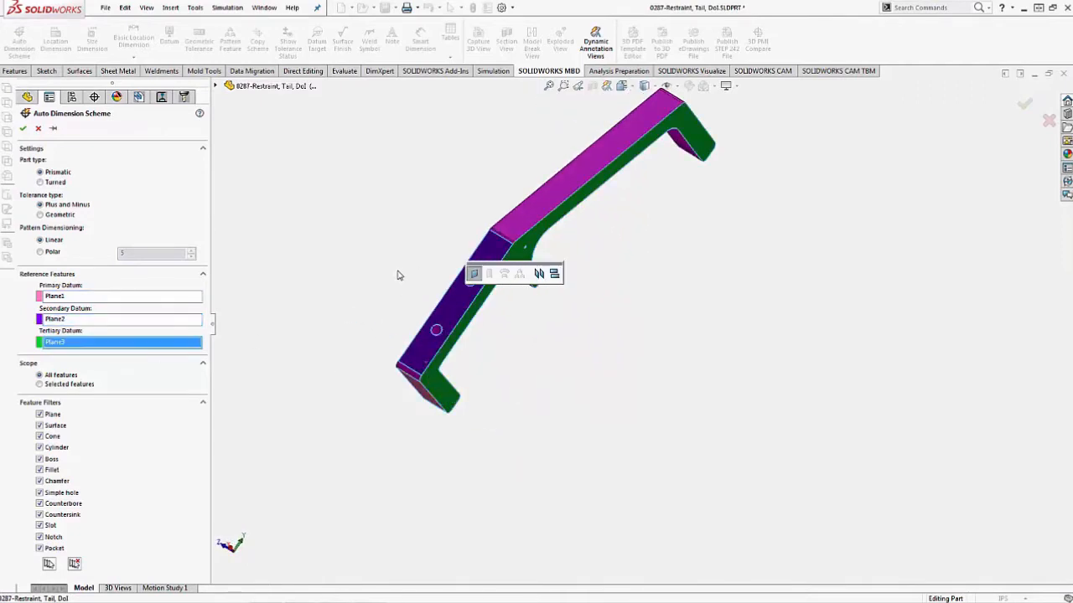
# - Generate the Auto Dimension Scheme for all features from the three selected datum faces
pyautogui.moveTo(398, 273); pyautogui.dragTo(626, 558, button='middle')
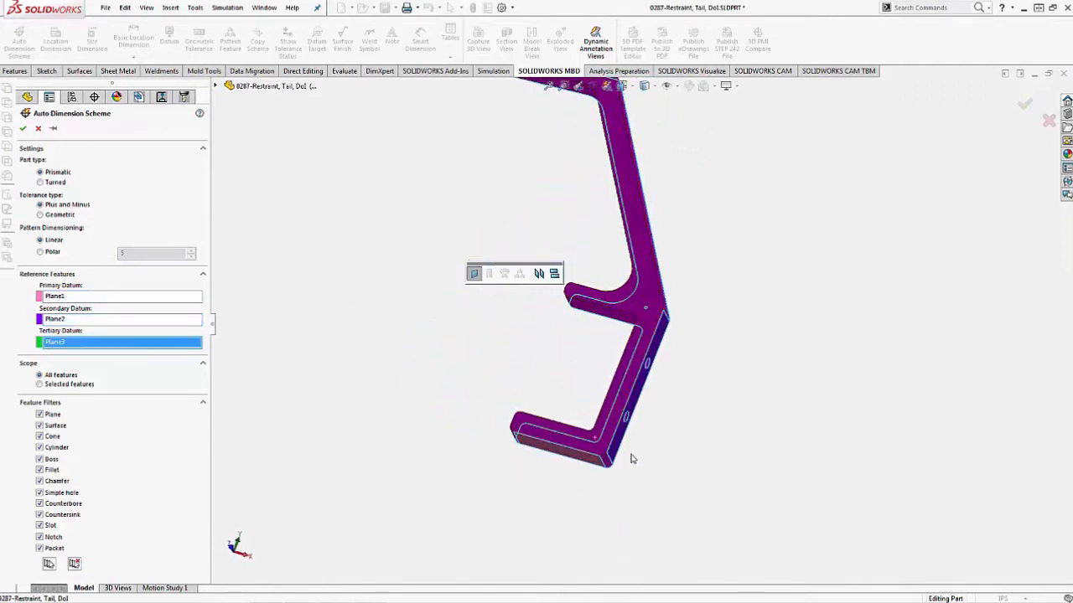
pyautogui.moveTo(670, 505); pyautogui.dragTo(668, 463, button='middle')
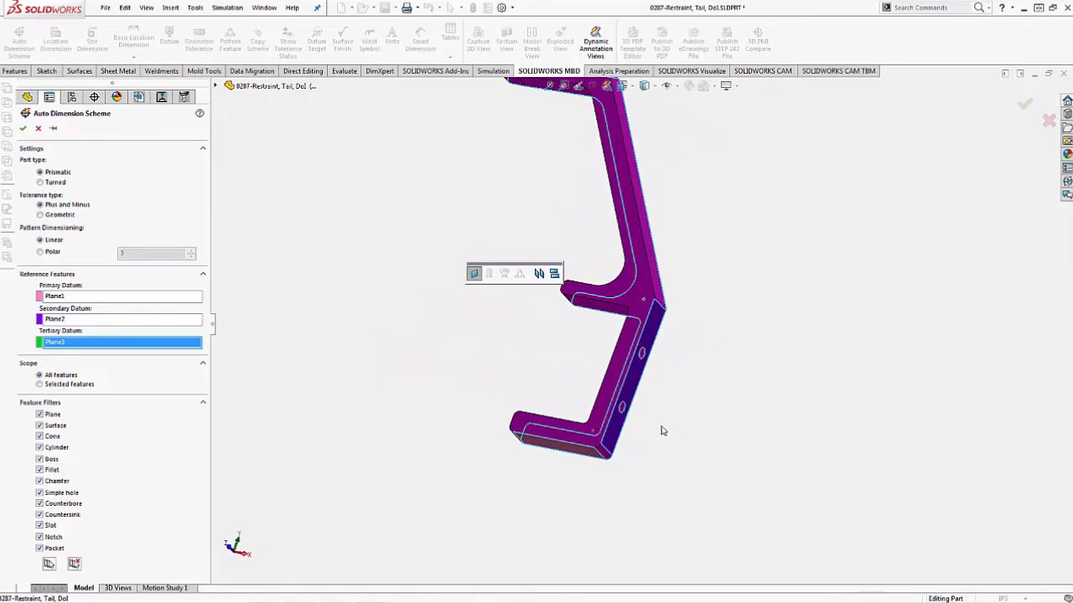
pyautogui.scroll(2, 630, 446)
pyautogui.scroll(1, 518, 367)
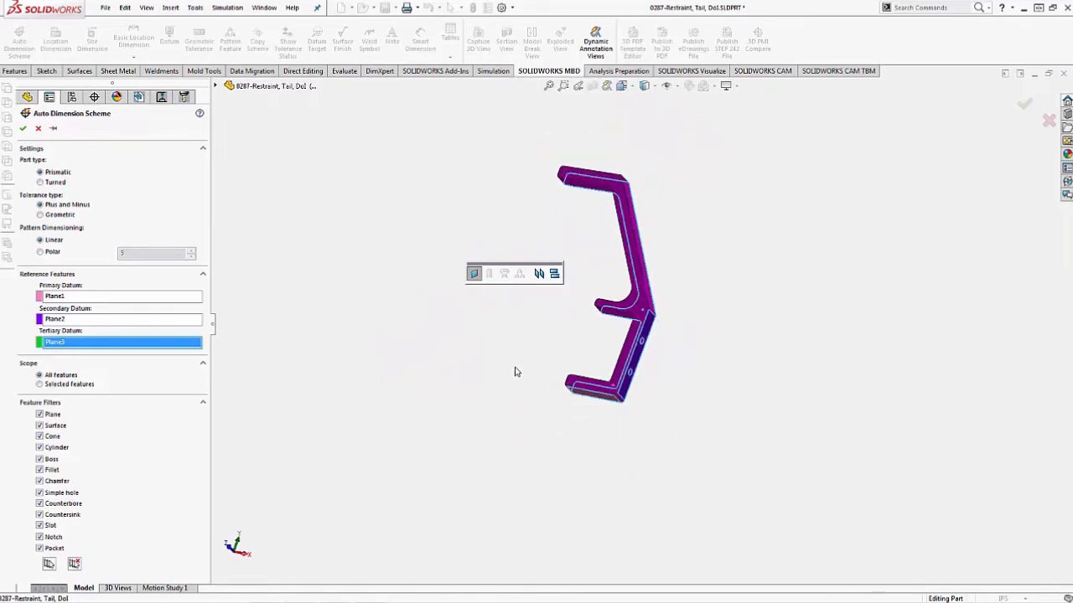
pyautogui.scroll(-2, 539, 353)
pyautogui.moveTo(624, 346); pyautogui.dragTo(680, 457, button='middle')
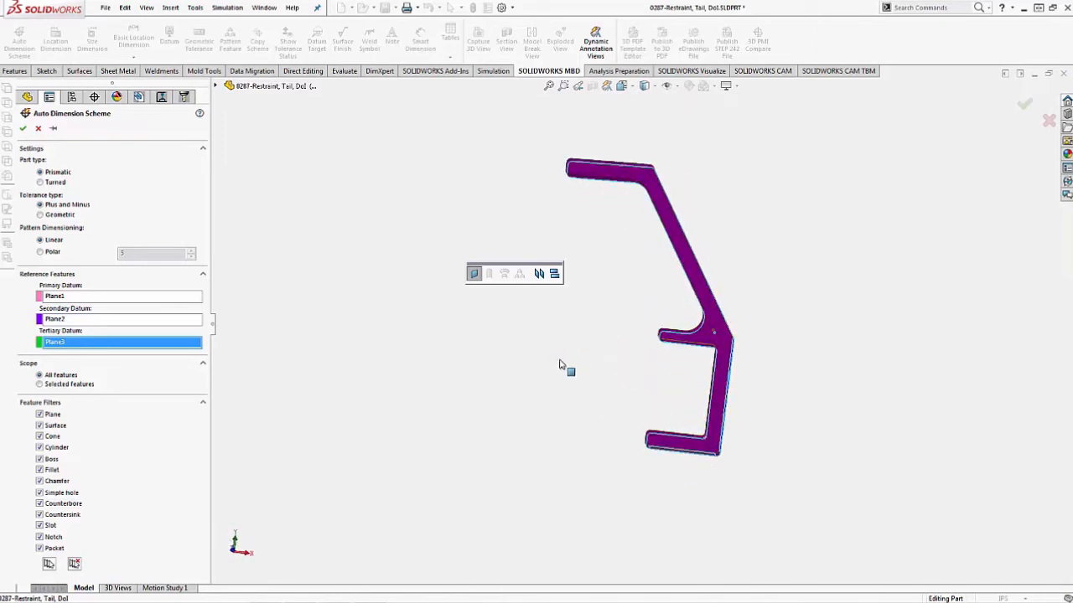
pyautogui.moveTo(751, 446); pyautogui.dragTo(651, 473, button='middle')
pyautogui.moveTo(216, 327); pyautogui.dragTo(230, 402)
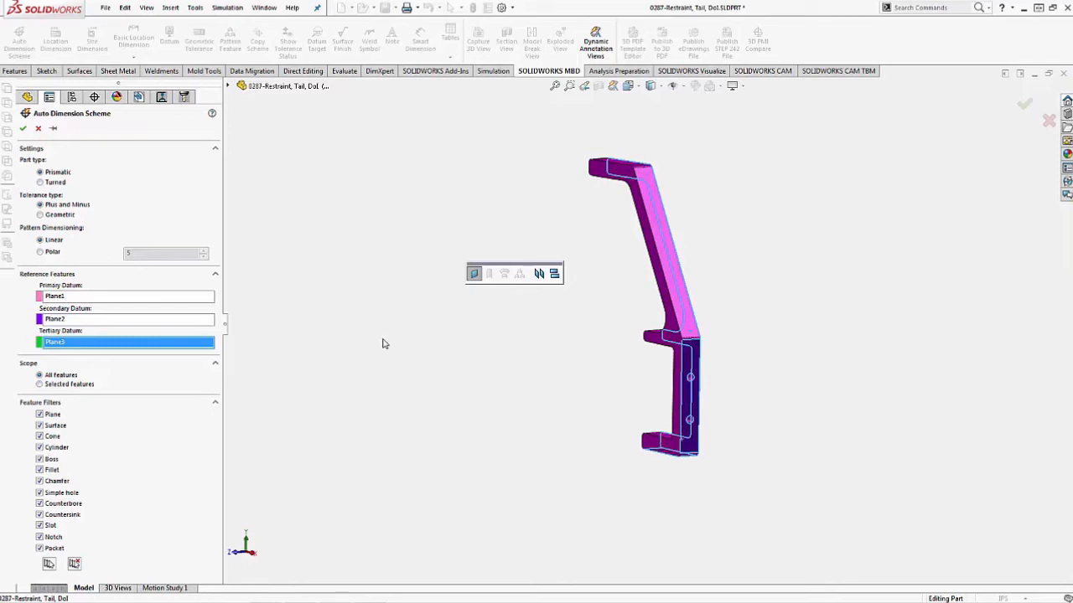
pyautogui.click(22, 128)
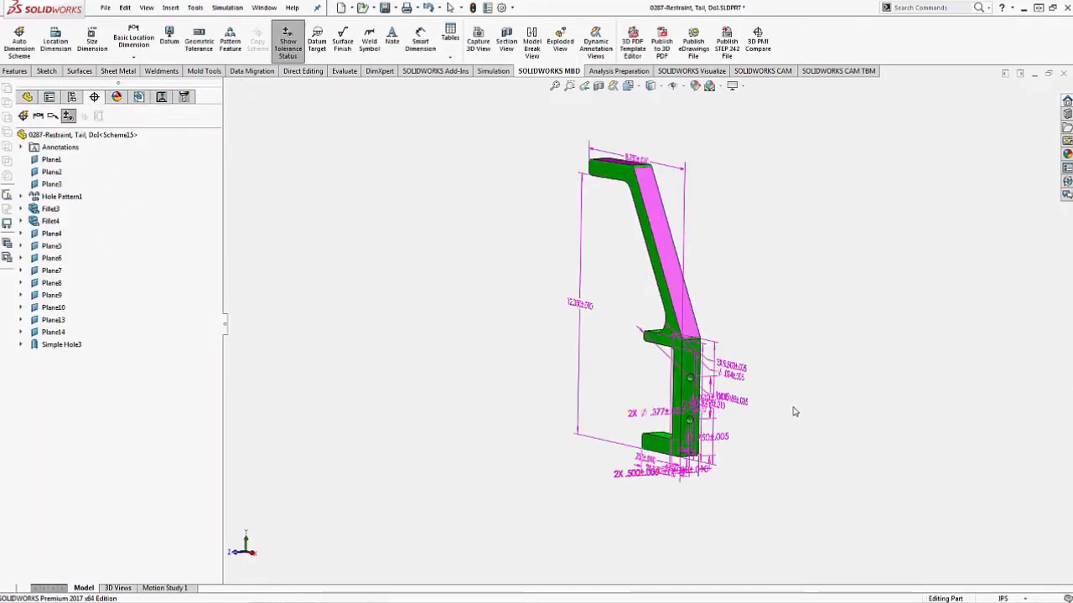
# - Examine the generated dimensions and the tolerance status colours on the part's faces from several angles
pyautogui.scroll(-2, 745, 379)
pyautogui.scroll(3, 740, 378)
pyautogui.moveTo(605, 379); pyautogui.dragTo(714, 357, button='middle')
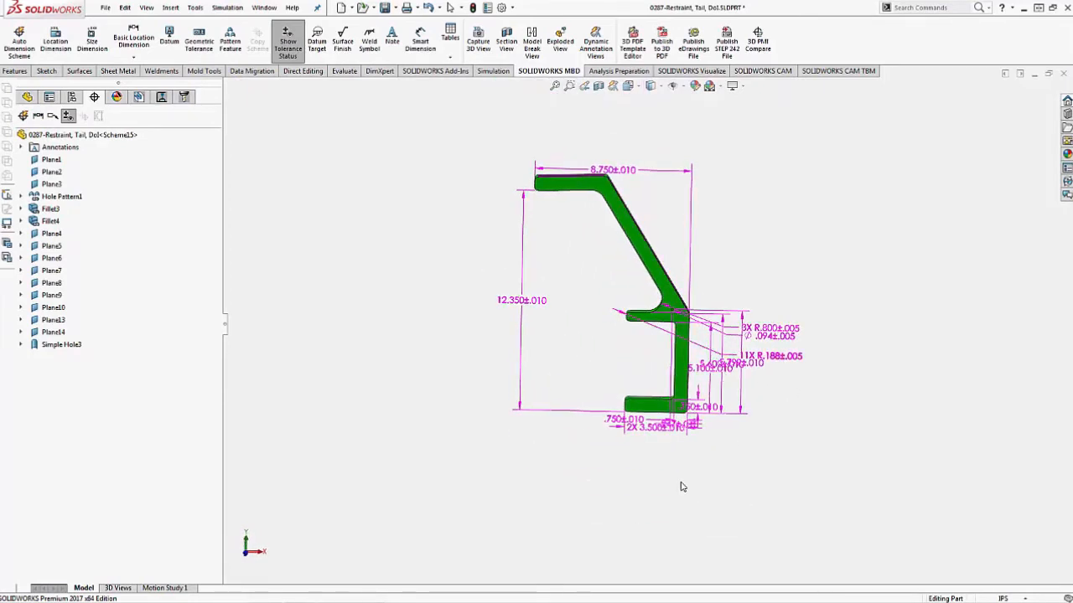
pyautogui.moveTo(636, 282); pyautogui.dragTo(838, 277, button='middle')
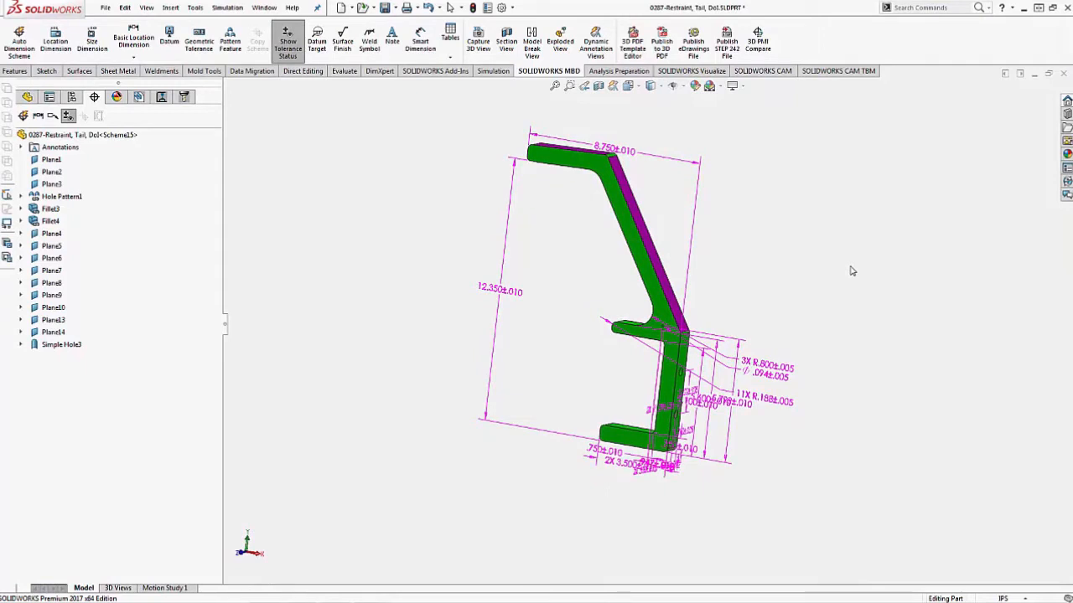
pyautogui.moveTo(661, 237); pyautogui.dragTo(585, 333, button='middle')
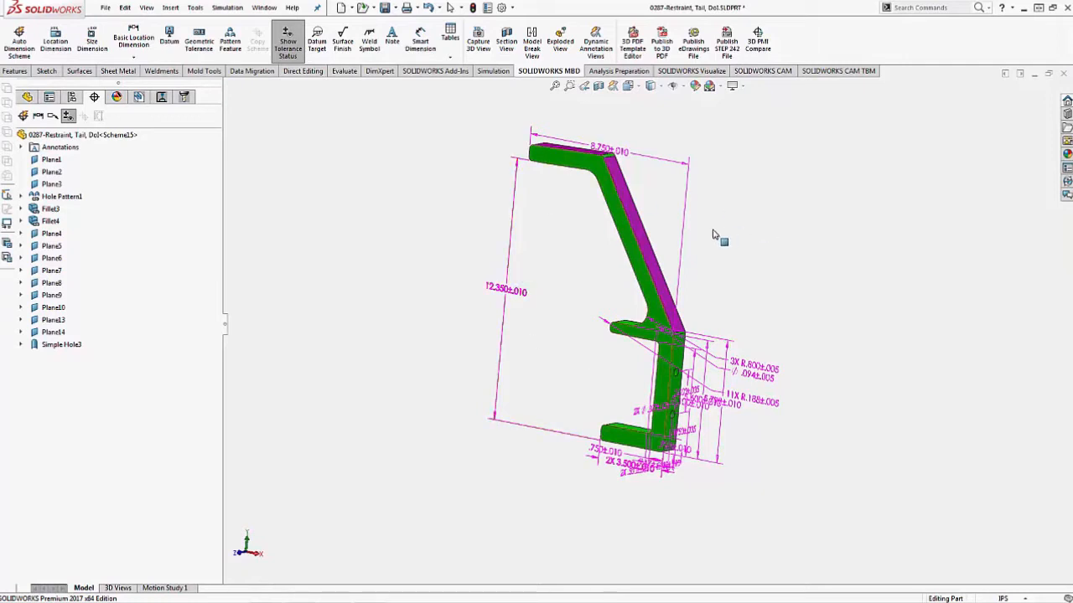
pyautogui.moveTo(715, 235); pyautogui.dragTo(718, 229, button='middle')
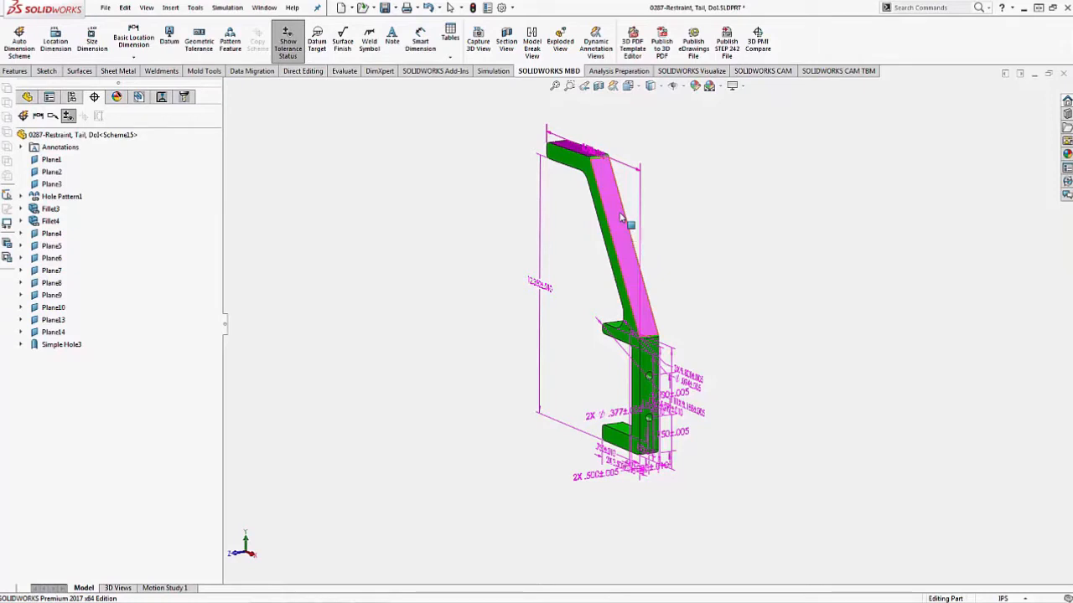
pyautogui.moveTo(436, 271); pyautogui.dragTo(449, 262, button='middle')
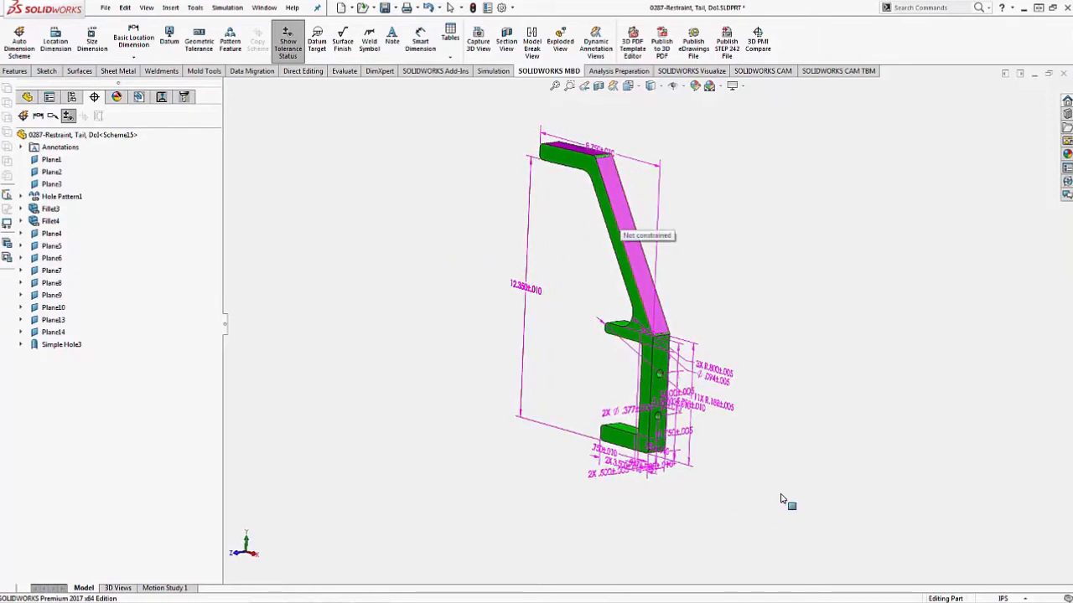
pyautogui.moveTo(779, 361); pyautogui.dragTo(745, 372, button='middle')
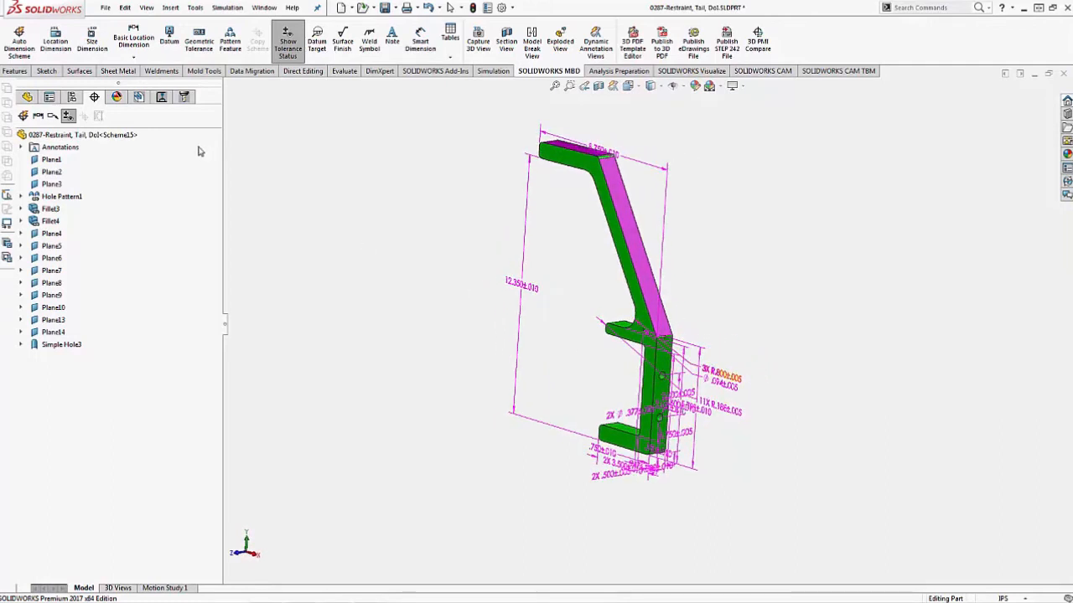
# - Add an angular location dimension between the outer face with the two holes and the slanted outer face
pyautogui.click(55, 47)
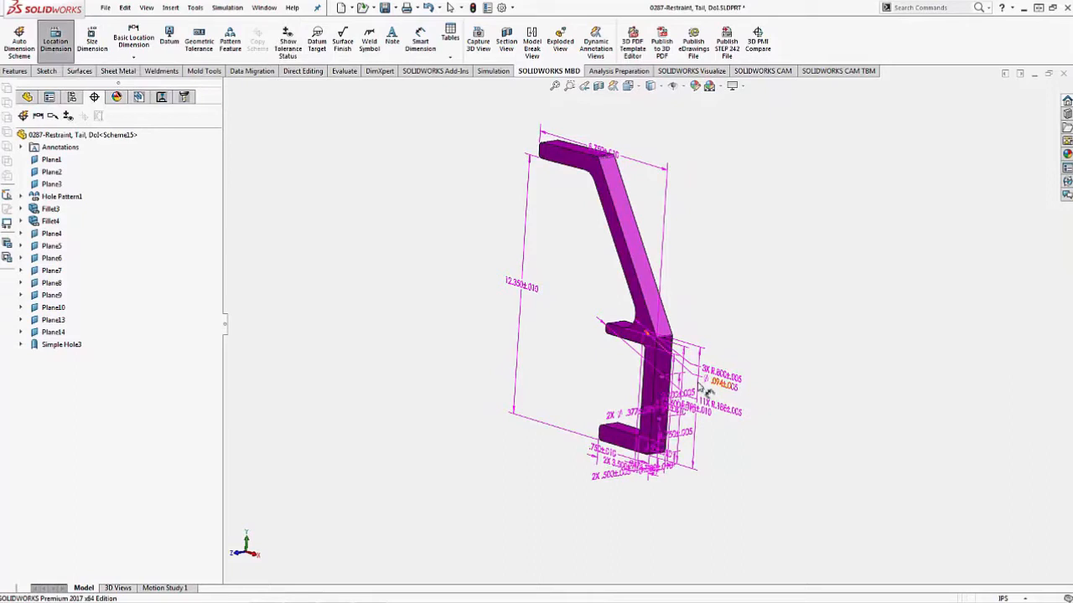
pyautogui.click(663, 366)
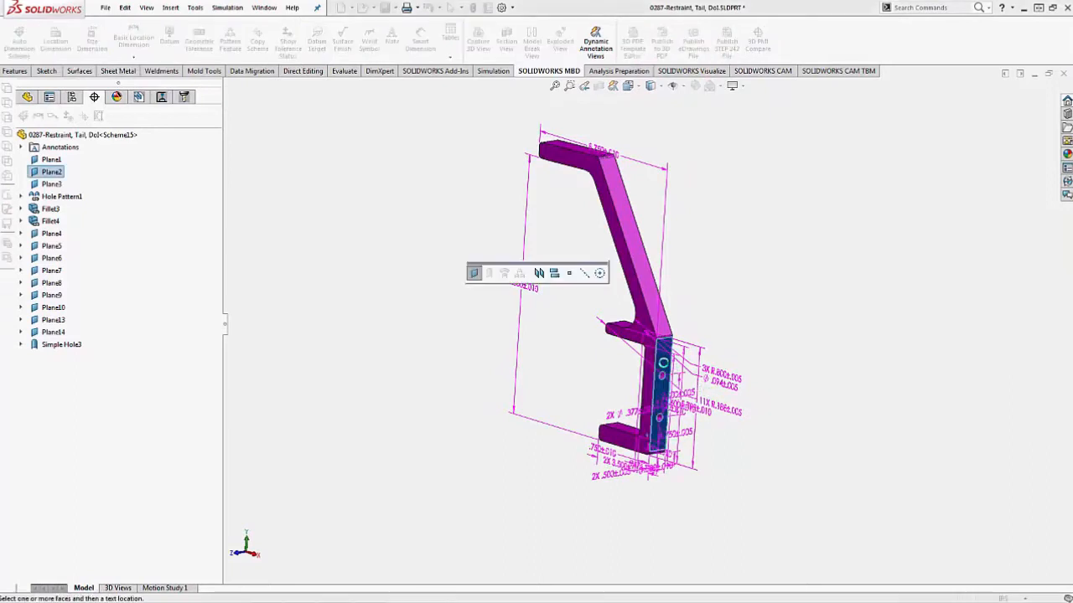
pyautogui.click(654, 258)
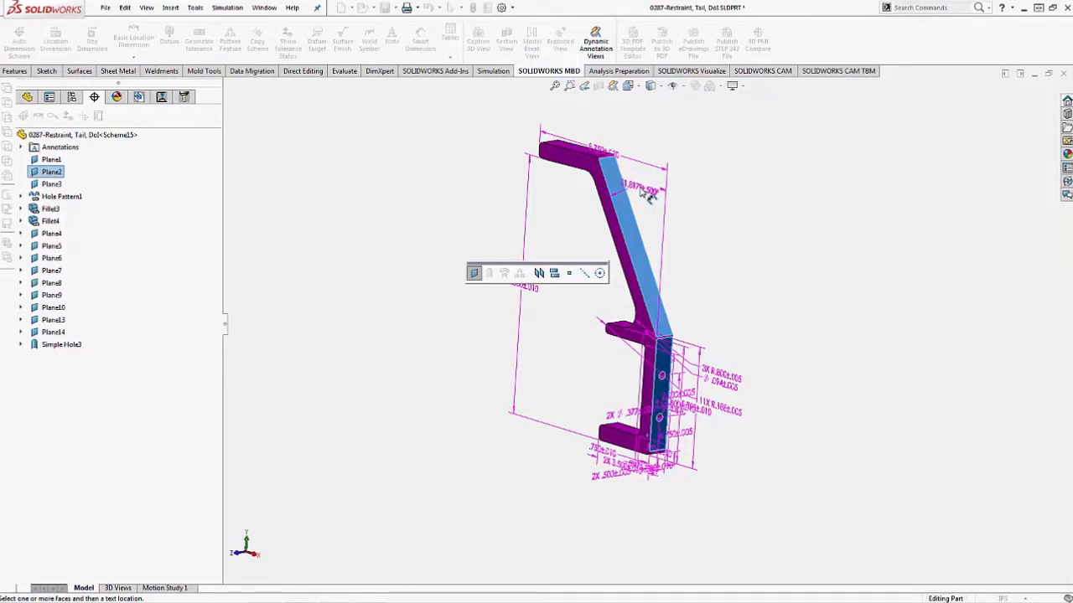
pyautogui.click(649, 194)
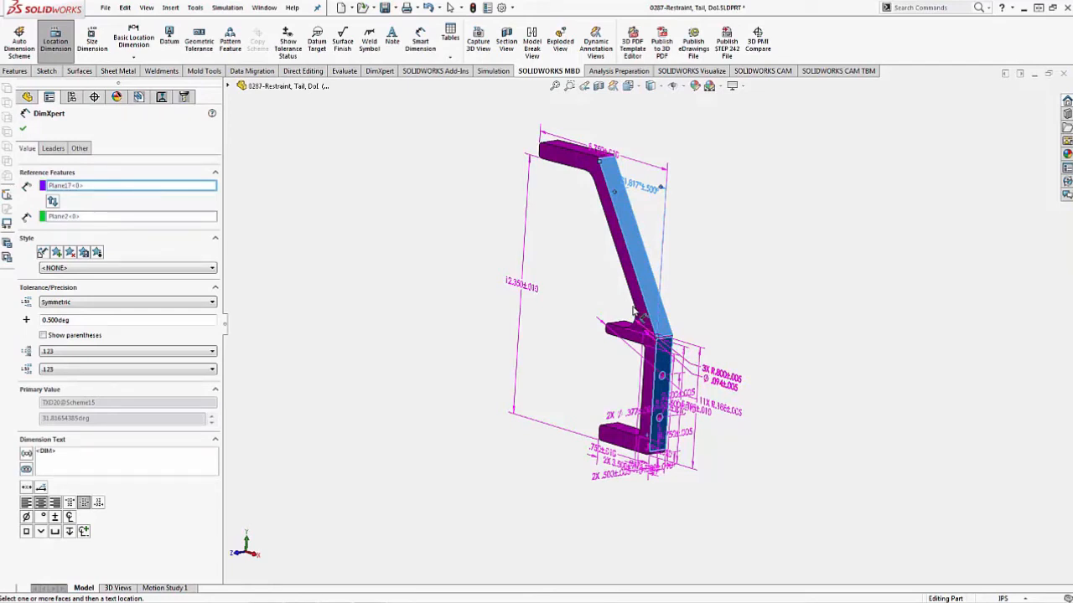
pyautogui.click(23, 130)
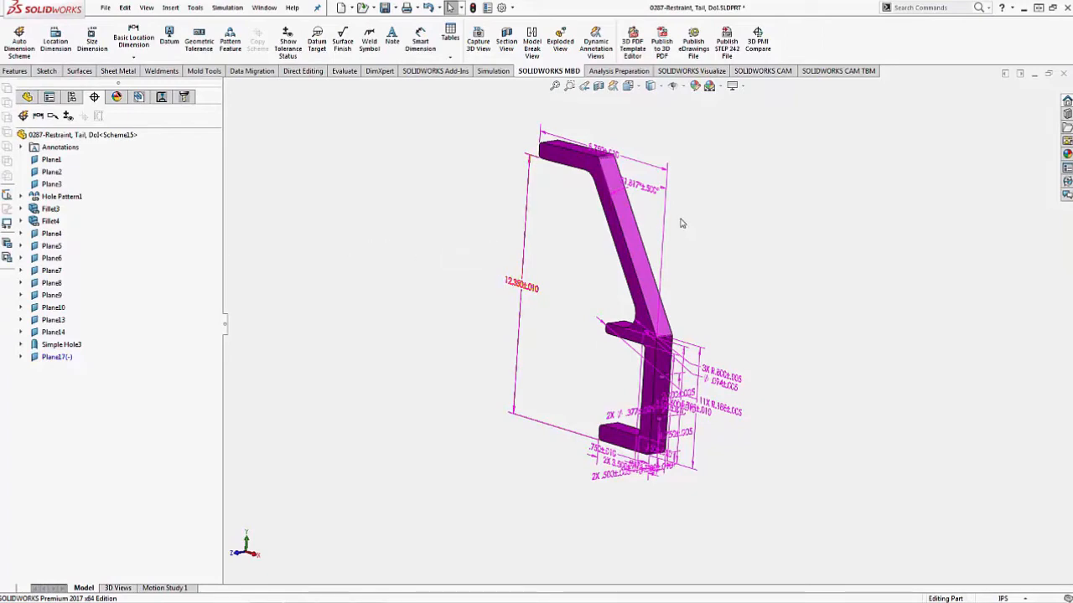
# - Examine the overlapping dimensions on the part from the front and on the face with the two holes
pyautogui.moveTo(682, 223); pyautogui.dragTo(817, 425, button='middle')
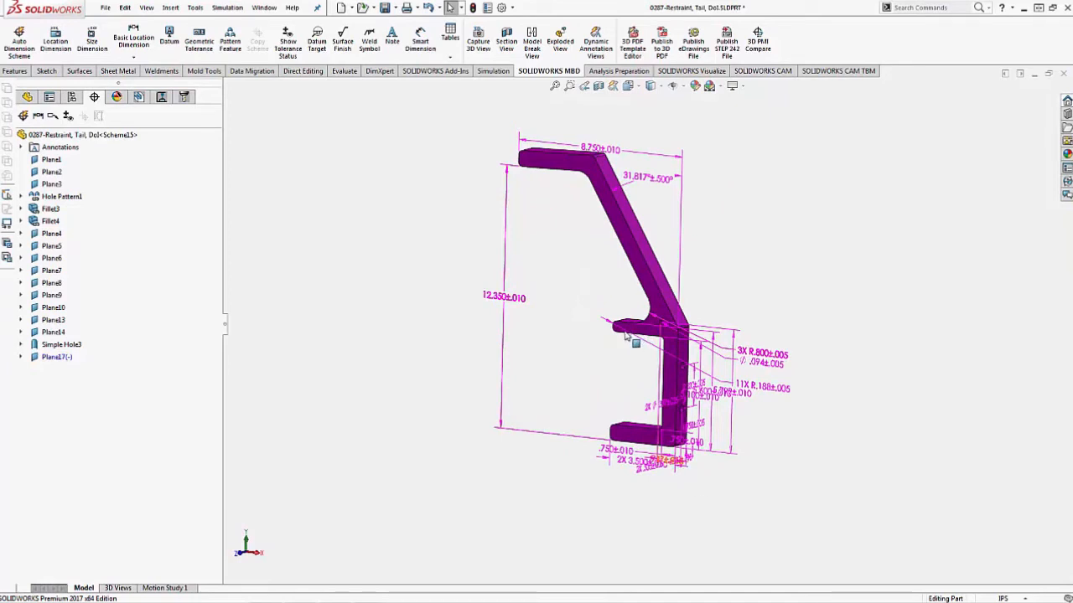
pyautogui.moveTo(563, 317); pyautogui.dragTo(601, 313, button='middle')
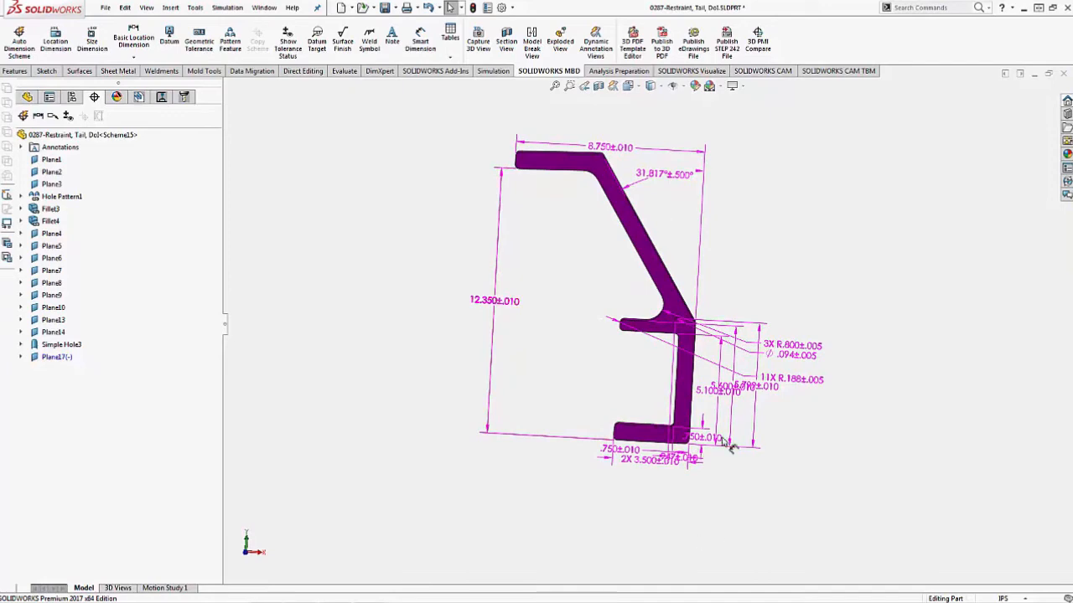
pyautogui.press('space')
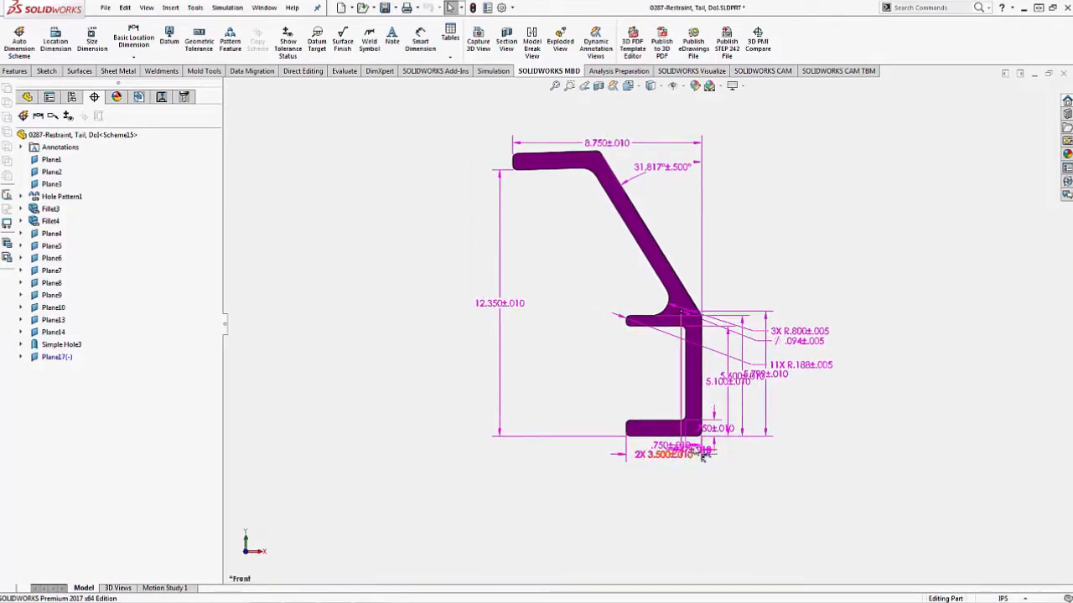
pyautogui.scroll(-3, 700, 464)
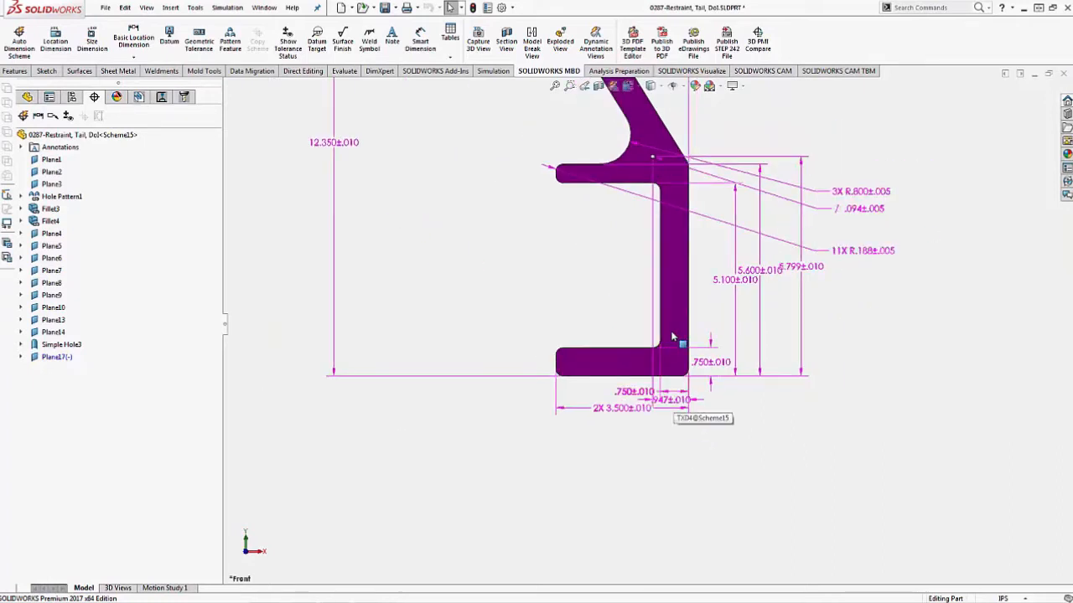
pyautogui.scroll(1, 646, 335)
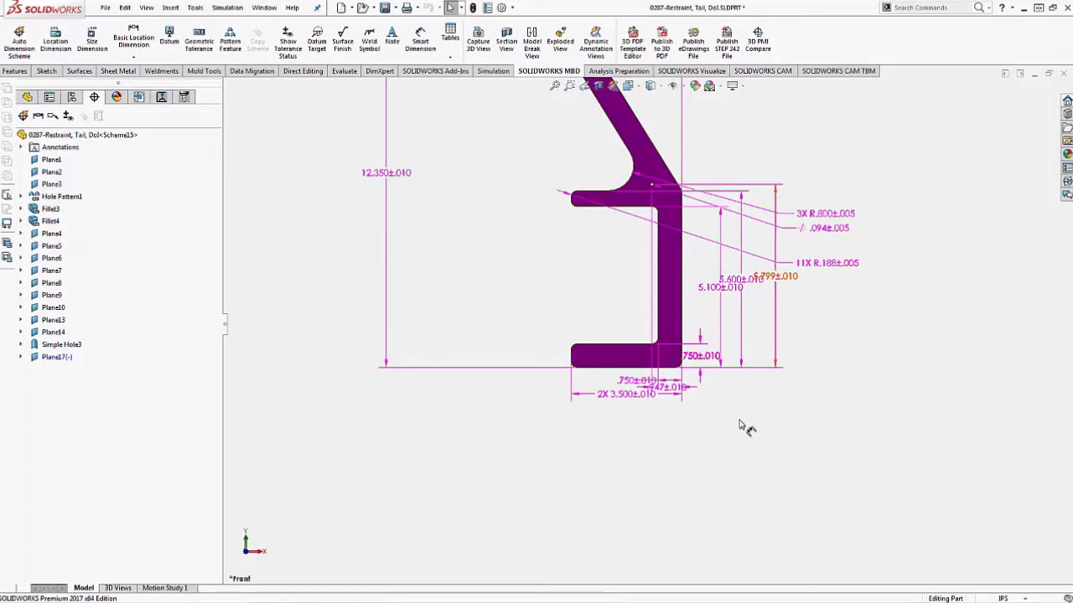
pyautogui.scroll(2, 744, 386)
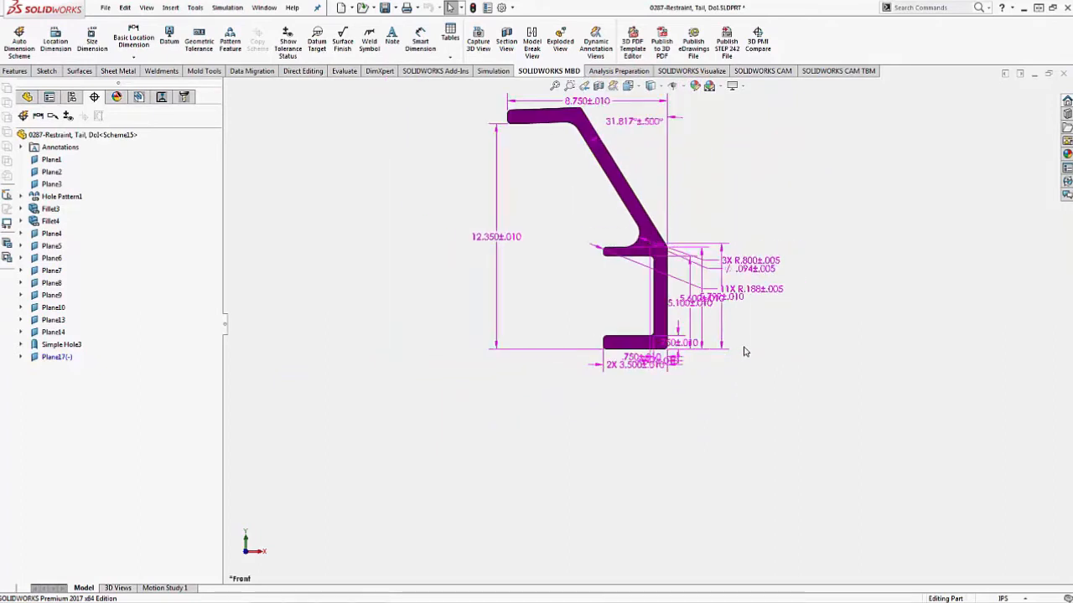
pyautogui.scroll(-1, 733, 302)
pyautogui.moveTo(730, 299); pyautogui.dragTo(692, 335, button='middle')
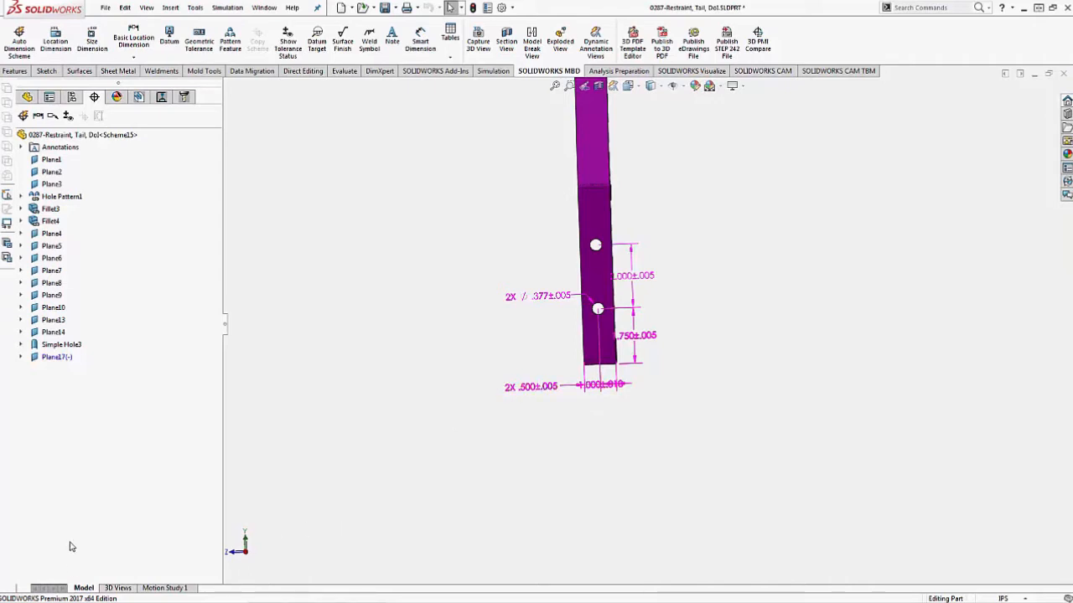
# - Show the saved 3D views, inspect the part, and activate the Small Hole section view
pyautogui.click(116, 588)
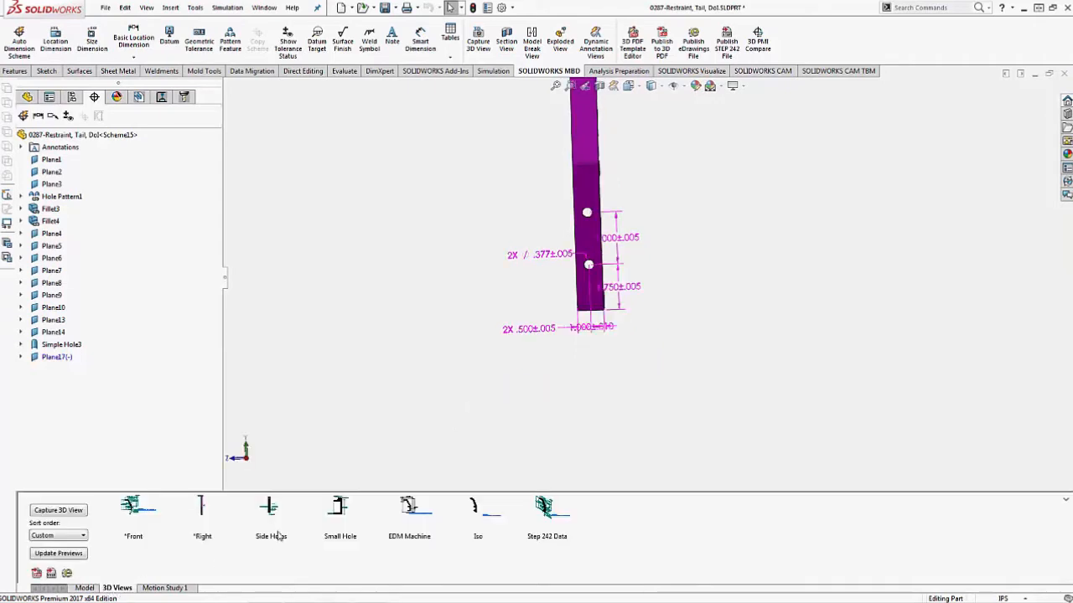
pyautogui.moveTo(496, 372); pyautogui.dragTo(607, 293, button='middle')
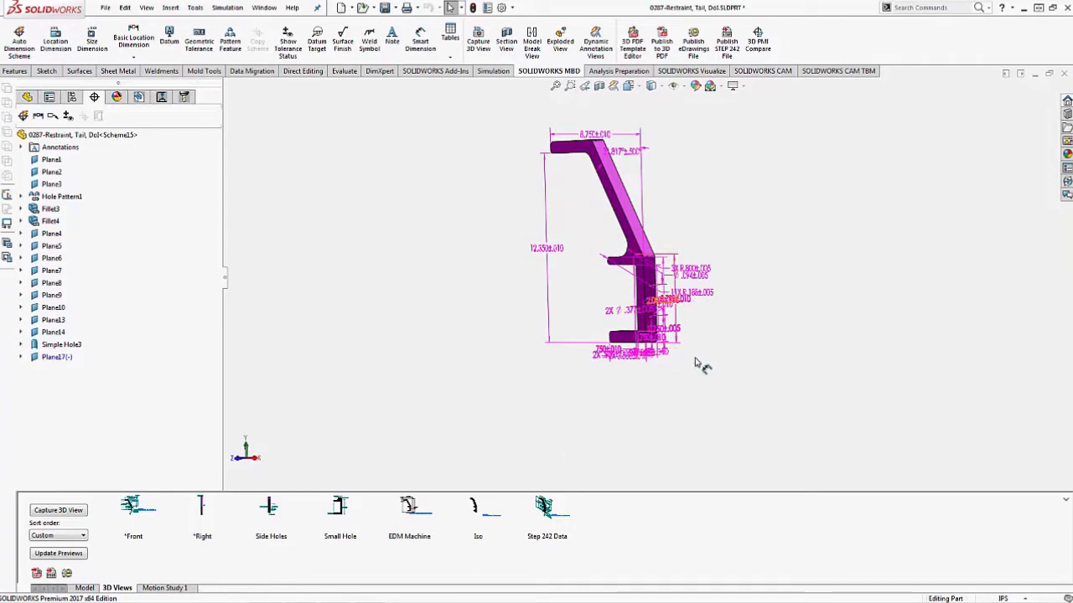
pyautogui.click(339, 514)
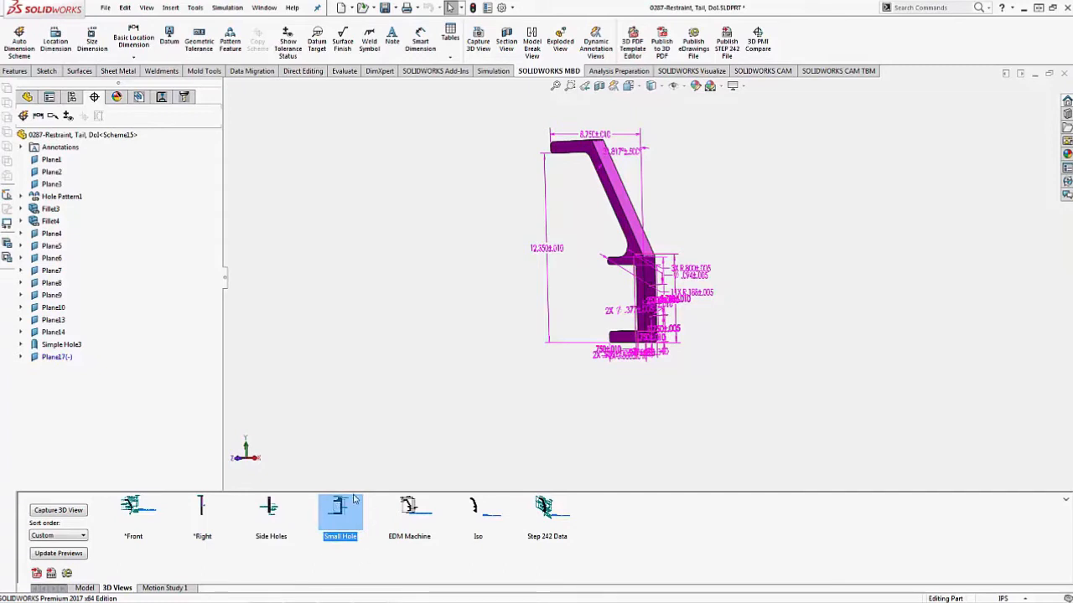
pyautogui.doubleClick(354, 499)
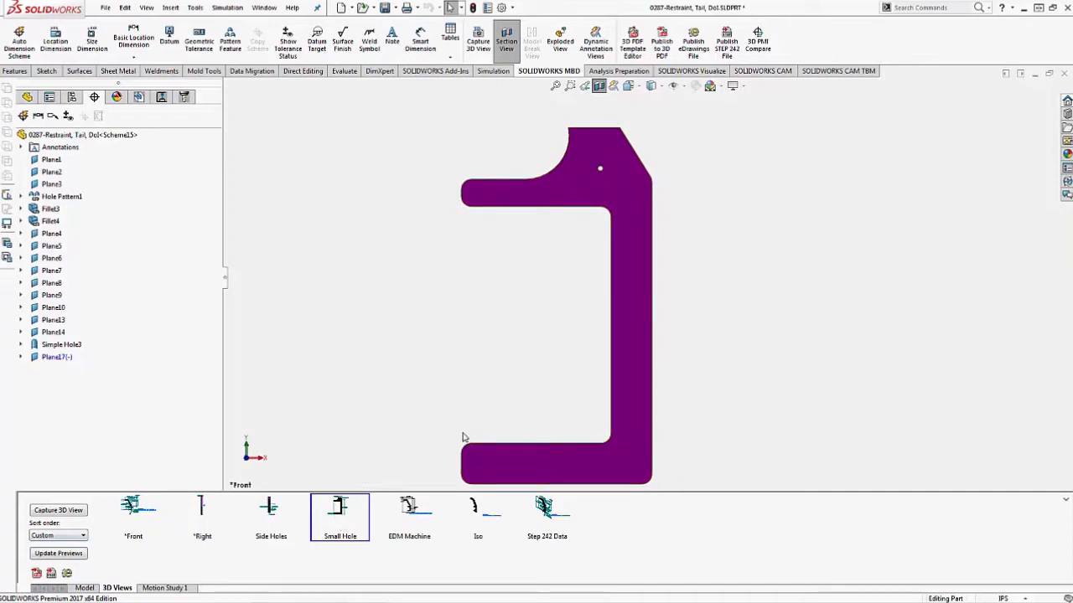
pyautogui.scroll(1, 695, 333)
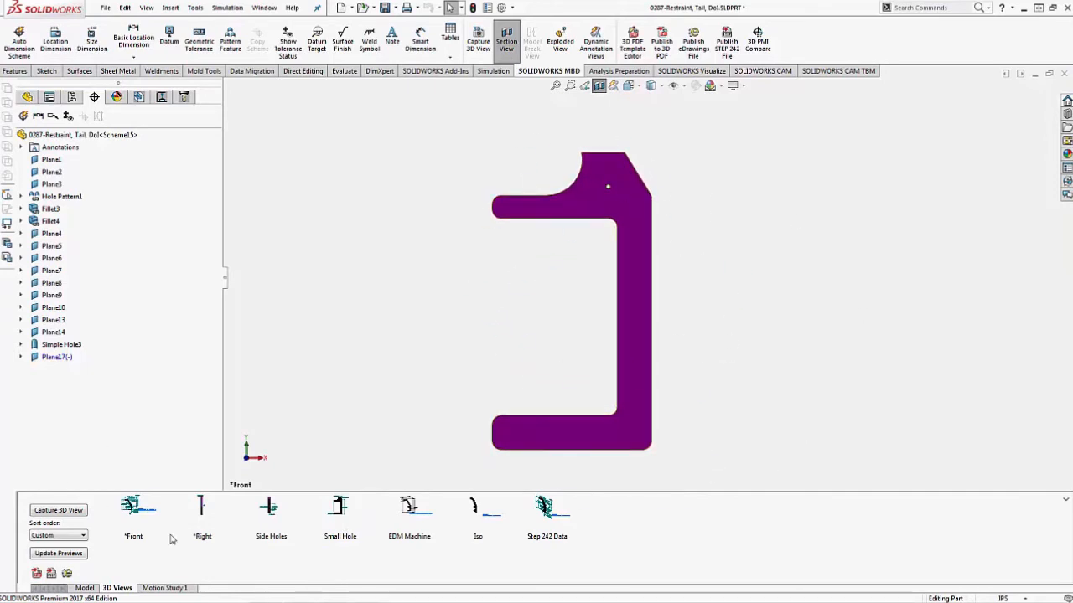
# - Activate the *Front 3D view, moving the 3.500 and .750 dimensions farther below the part and the small hole's .947 dimension beside the vertical leg
pyautogui.click(144, 514)
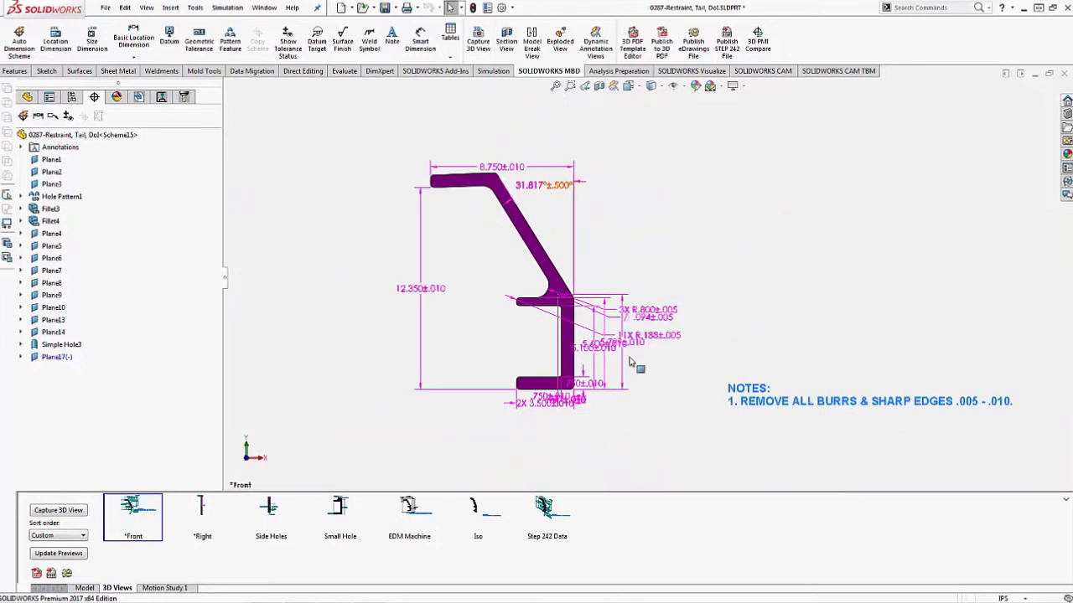
pyautogui.scroll(-2, 563, 337)
pyautogui.scroll(-2, 575, 372)
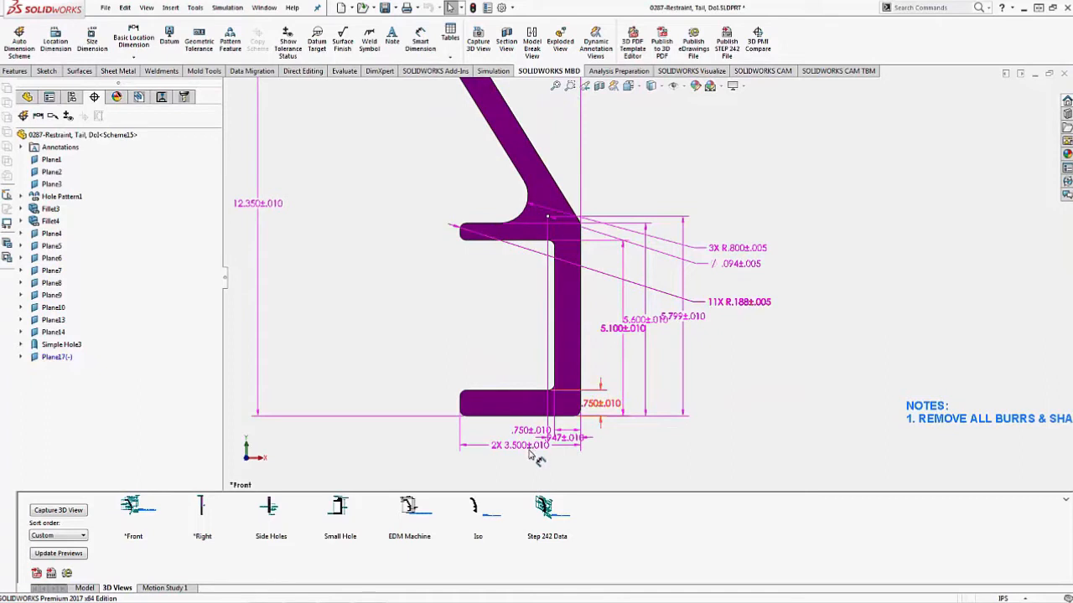
pyautogui.moveTo(527, 445); pyautogui.dragTo(539, 502)
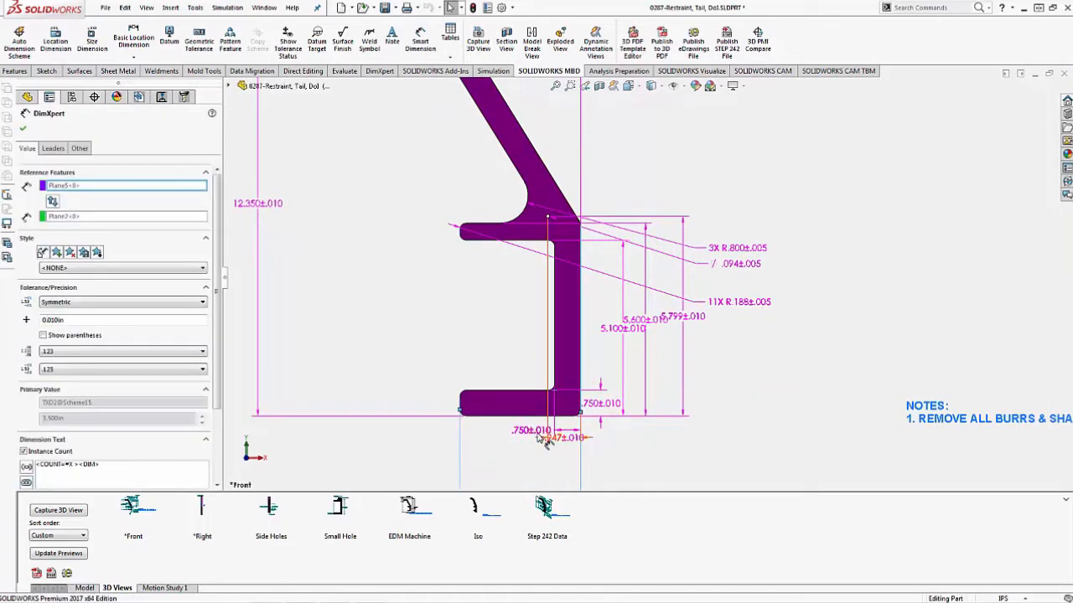
pyautogui.moveTo(531, 429); pyautogui.dragTo(558, 485)
pyautogui.moveTo(569, 444)
pyautogui.mouseDown()
pyautogui.moveTo(467, 317)
pyautogui.moveTo(491, 295)
pyautogui.moveTo(478, 335)
pyautogui.moveTo(466, 333)
pyautogui.moveTo(470, 324)
pyautogui.mouseUp()
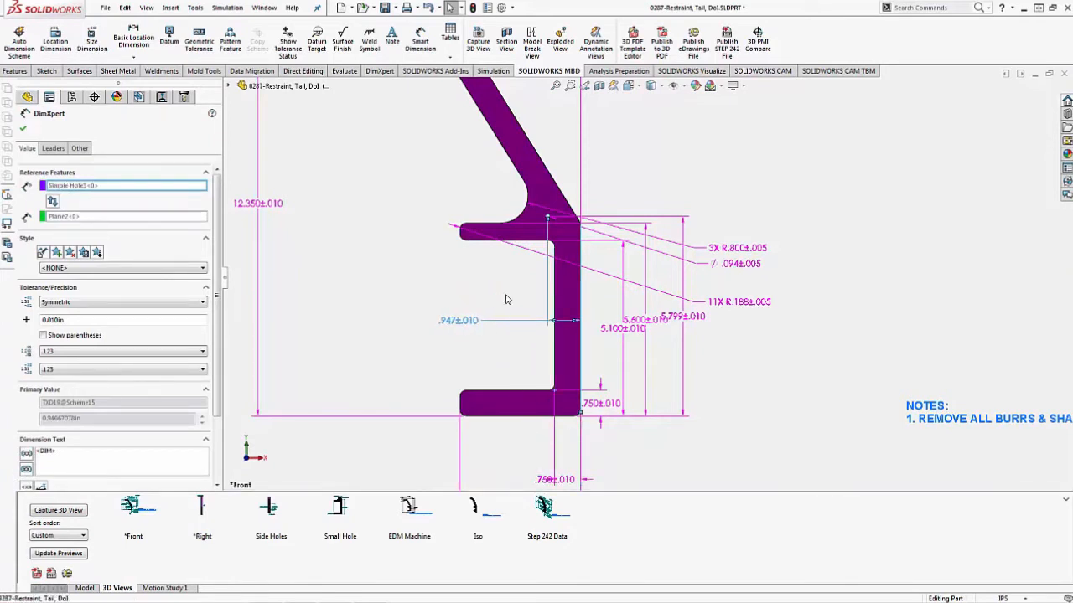
# - Move the small hole's height dimension and diameter callout outward, clear of the neighbouring dimensions
pyautogui.moveTo(684, 313); pyautogui.dragTo(830, 311)
pyautogui.moveTo(692, 260); pyautogui.dragTo(817, 155)
pyautogui.click(912, 194)
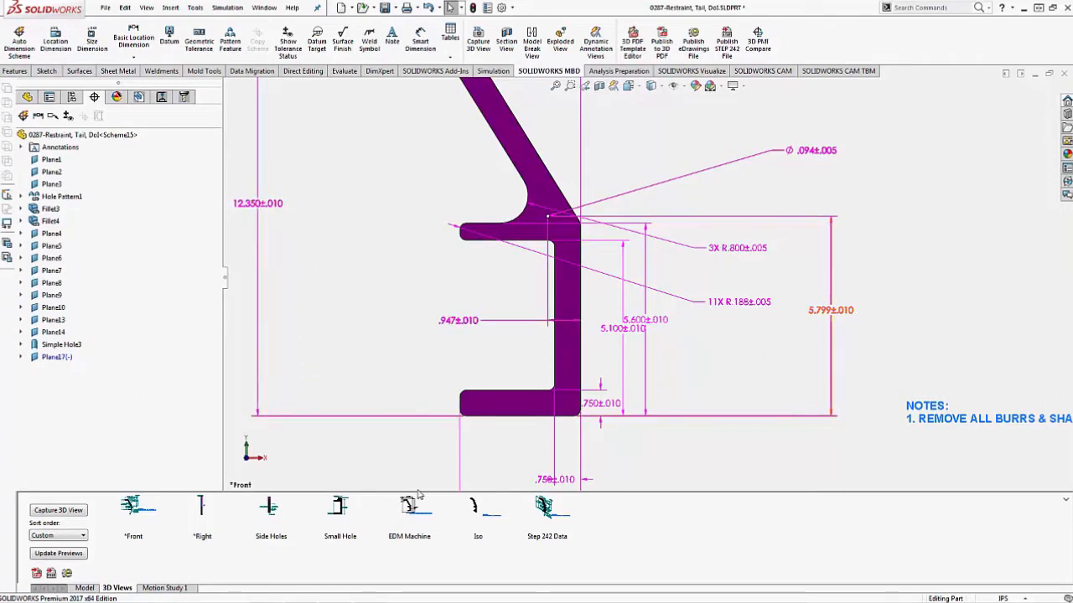
pyautogui.click(341, 516)
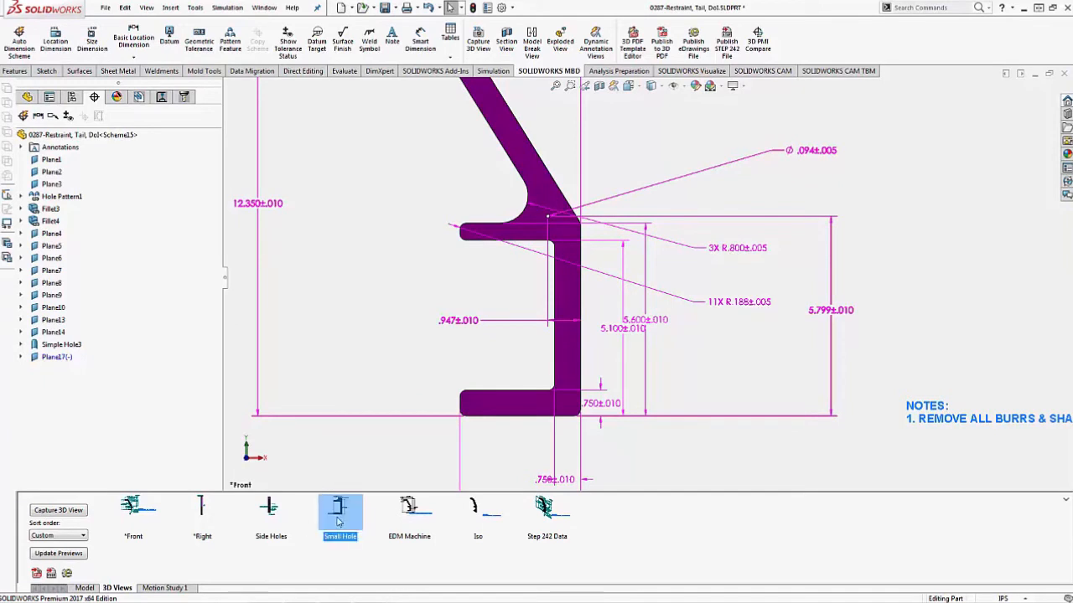
pyautogui.rightClick(830, 308)
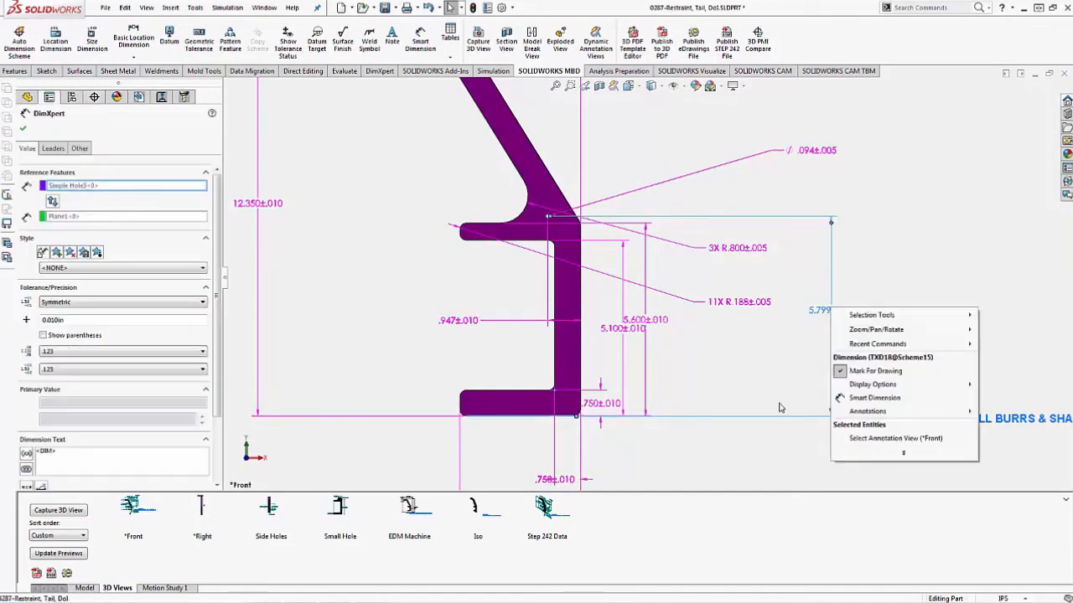
pyautogui.press('Escape')
pyautogui.press('Escape')
pyautogui.click(347, 526)
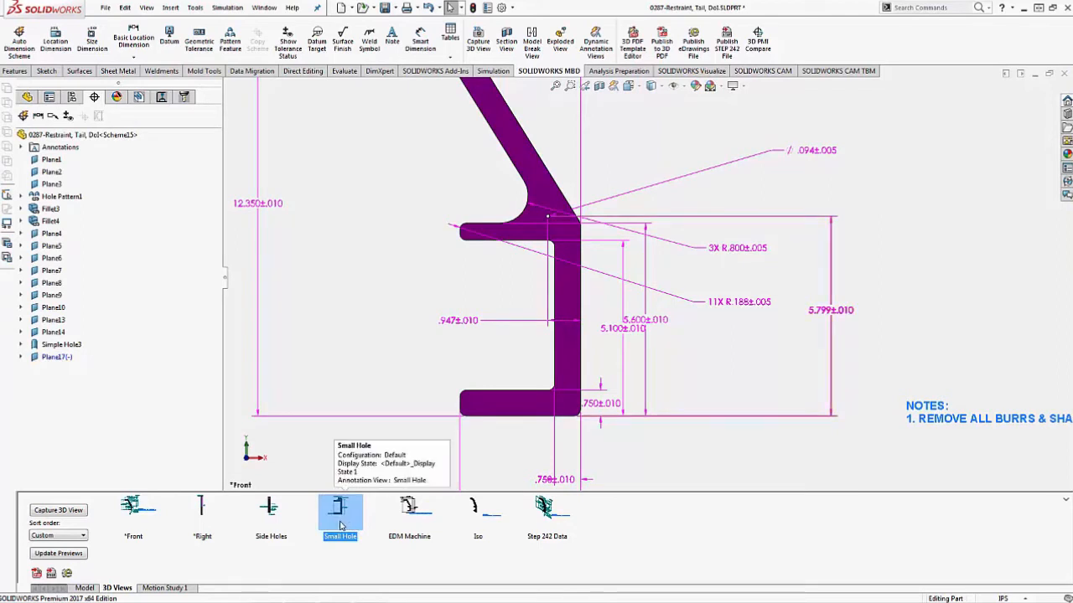
# - Reassign the small hole's 5.799 height dimension from the *Front annotation view to Small Hole
pyautogui.rightClick(838, 312)
pyautogui.click(884, 440)
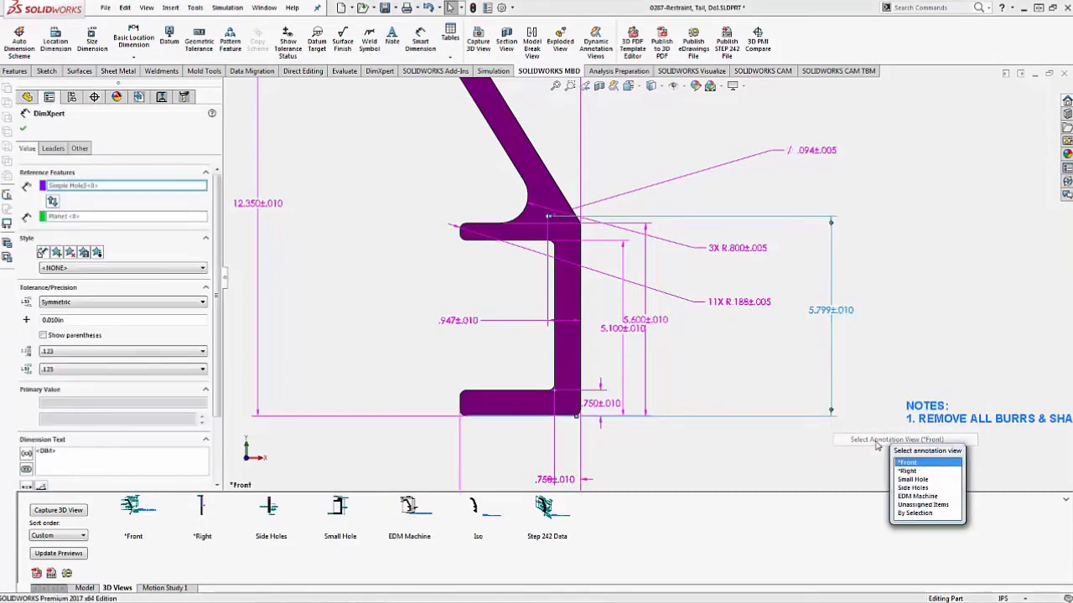
pyautogui.press('Down')
pyautogui.press('Down')
pyautogui.press('Down')
pyautogui.press('Down')
pyautogui.press('Return')
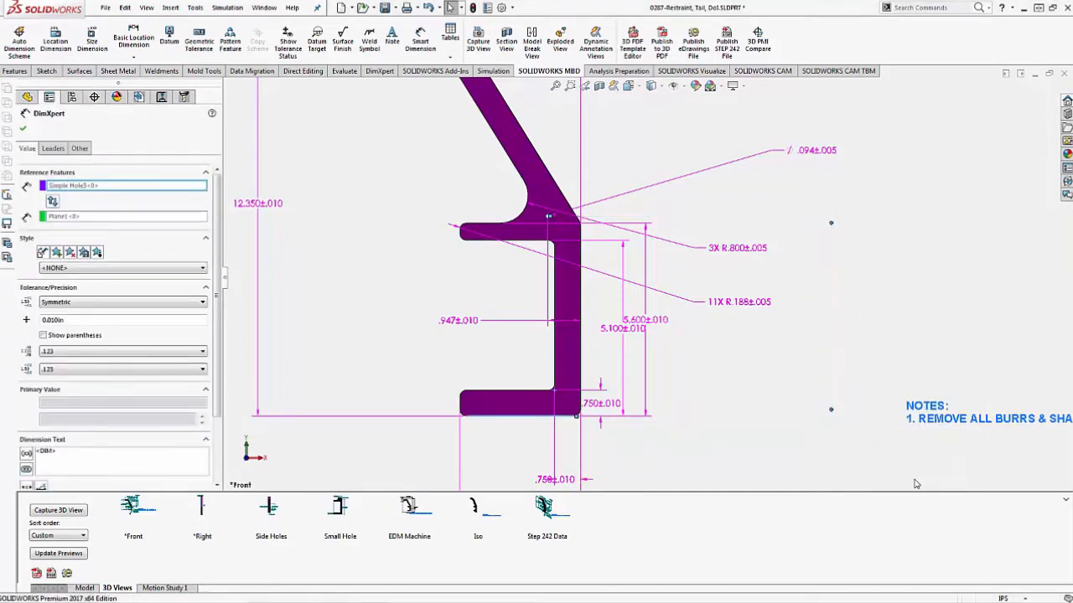
# - Reassign the small hole's .947 horizontal location dimension to the Small Hole annotation view
pyautogui.click(463, 322)
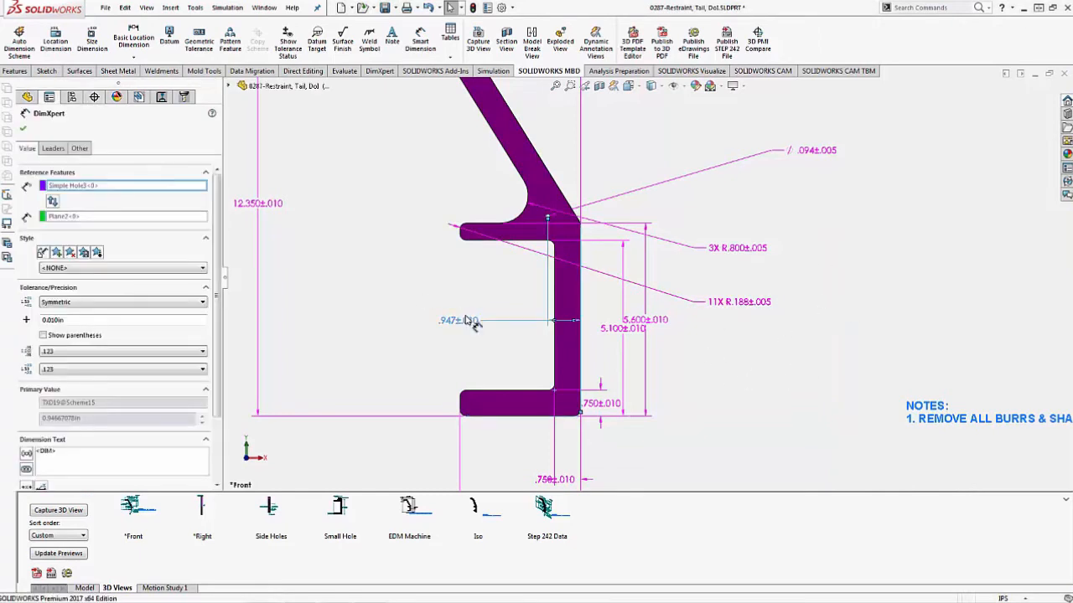
pyautogui.rightClick(466, 333)
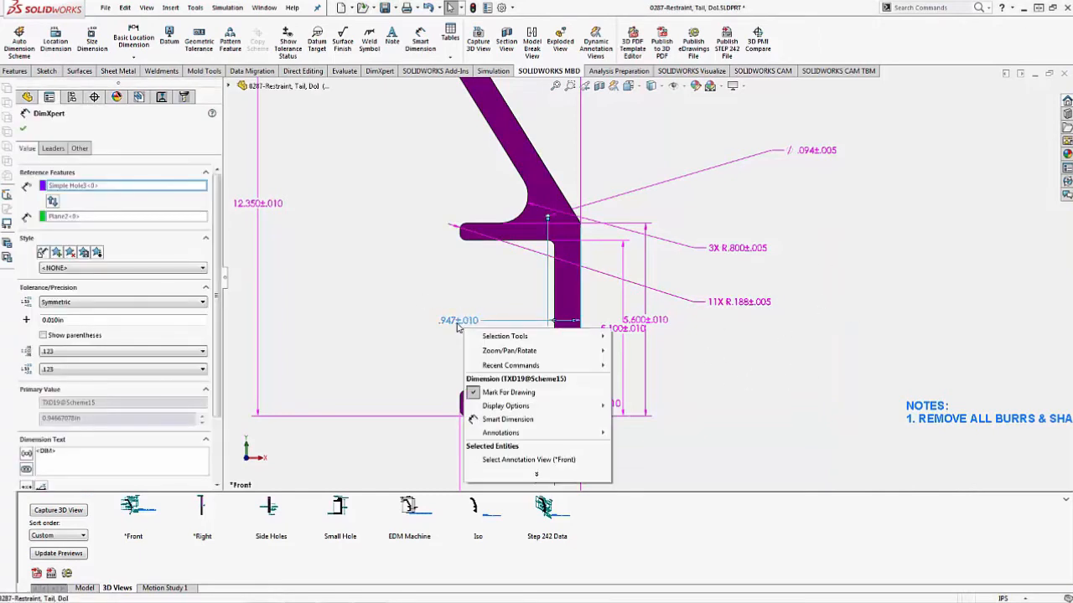
pyautogui.click(532, 462)
pyautogui.click(577, 511)
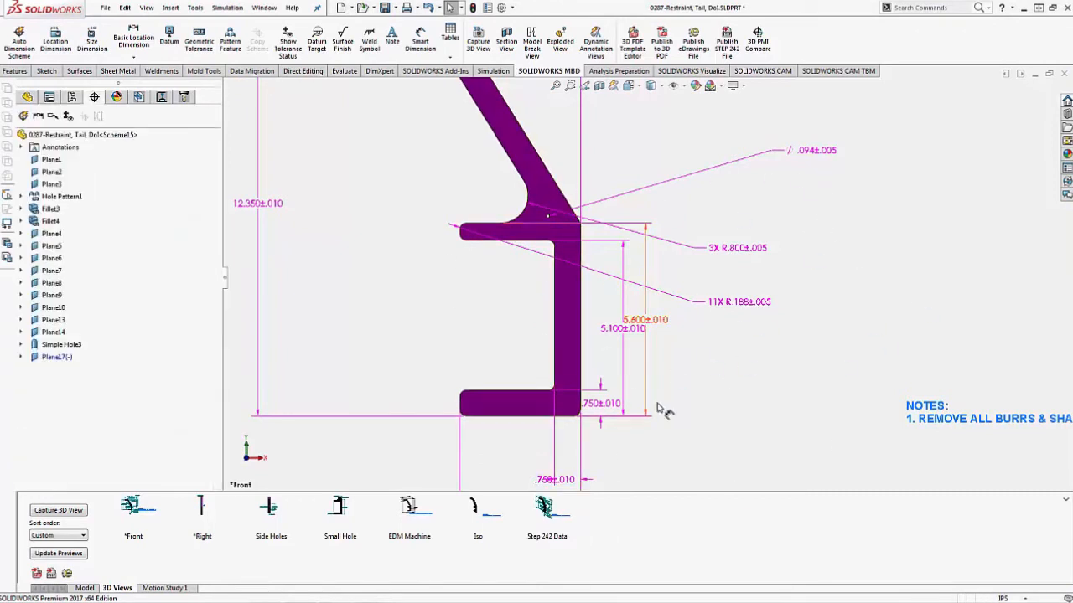
# - Reassign the small hole's .094 diameter callout to the Small Hole annotation view
pyautogui.click(783, 150)
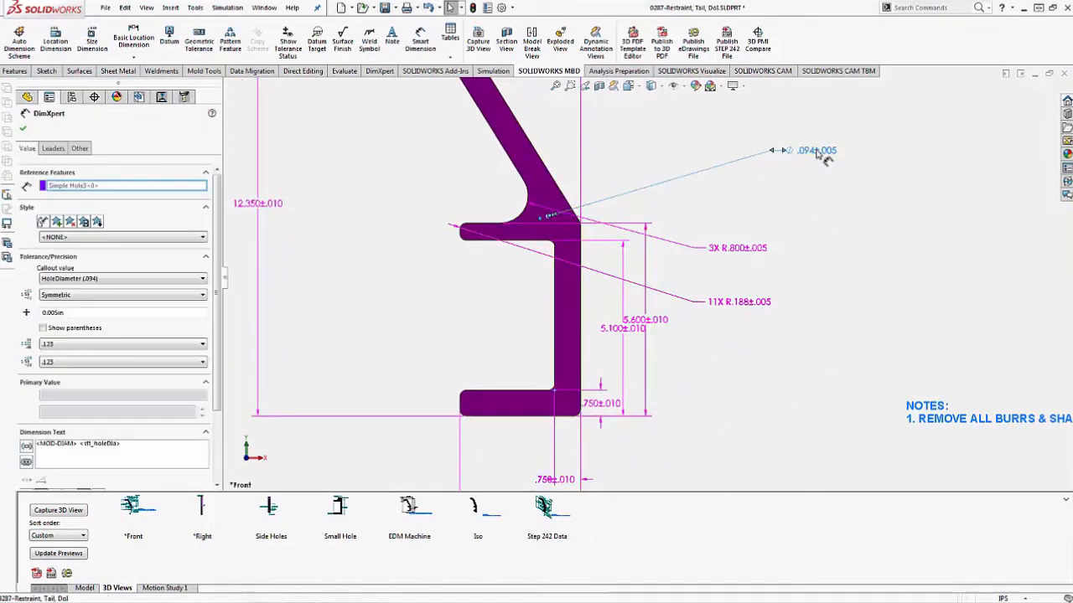
pyautogui.rightClick(814, 152)
pyautogui.click(880, 280)
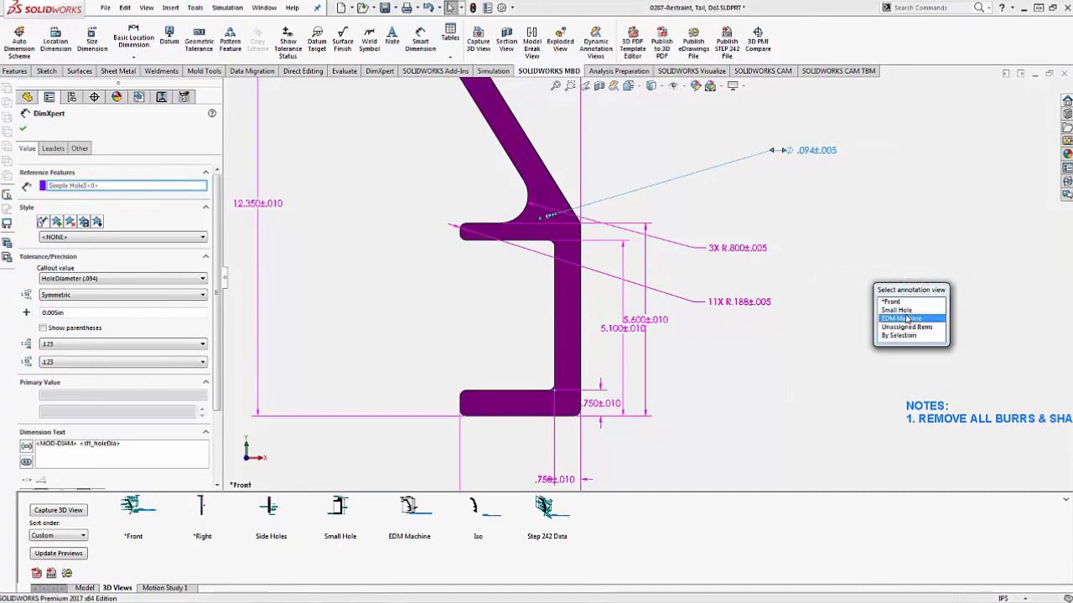
pyautogui.click(911, 316)
pyautogui.press('Escape')
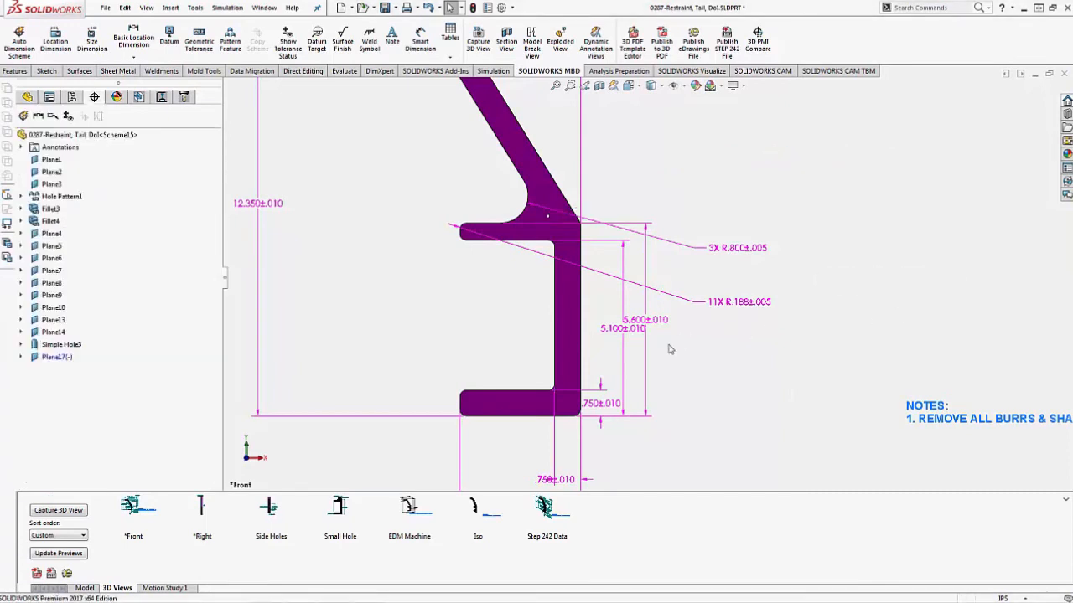
# - Activate the Small Hole 3D view and move its diameter callout and two location dimensions closer to the part
pyautogui.click(338, 507)
pyautogui.click(350, 516)
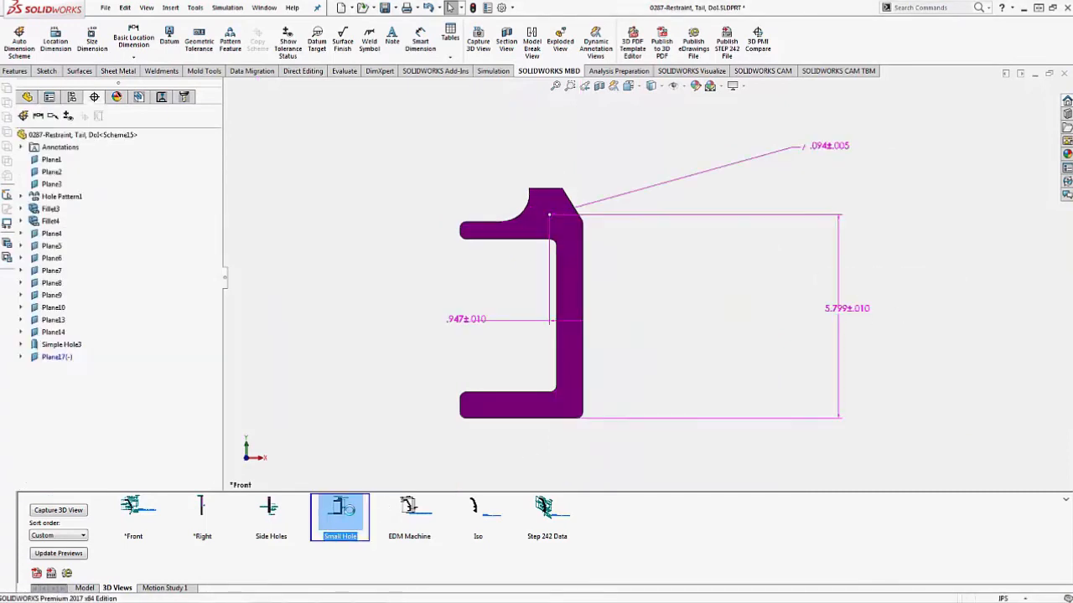
pyautogui.moveTo(953, 110); pyautogui.dragTo(742, 268)
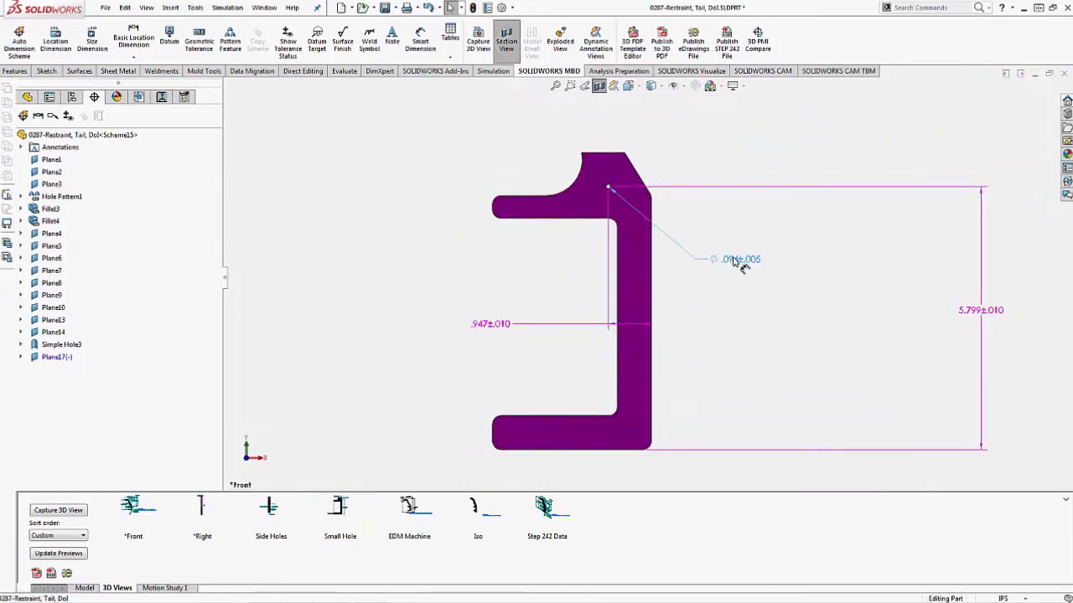
pyautogui.moveTo(501, 329); pyautogui.dragTo(508, 323)
pyautogui.moveTo(981, 310); pyautogui.dragTo(803, 319)
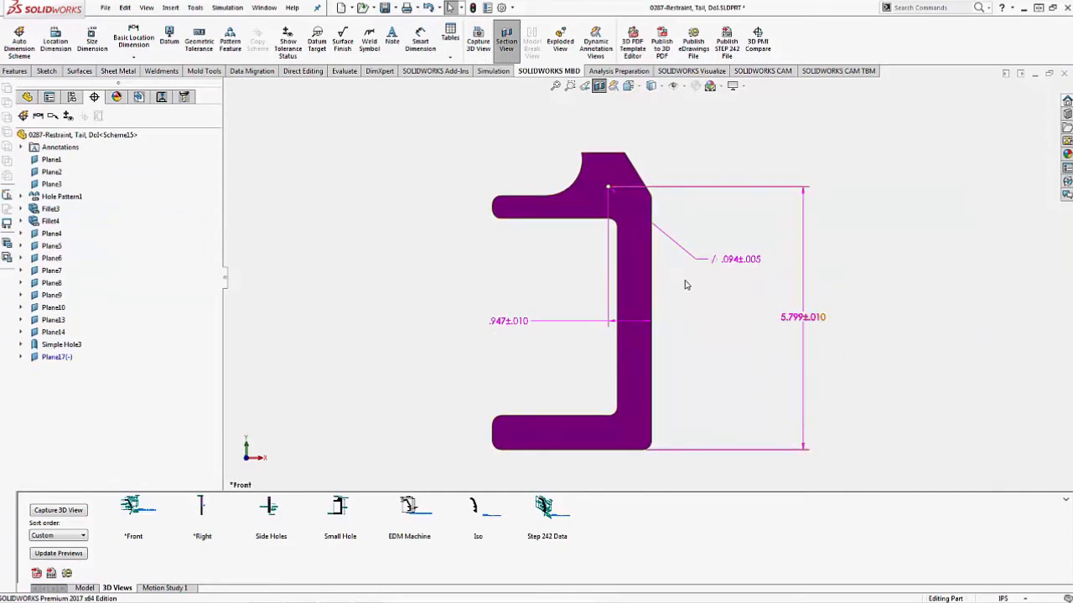
# - Capture the current section as a 3D view named "Small Hole example" using the Small Hole annotation view
pyautogui.click(346, 519)
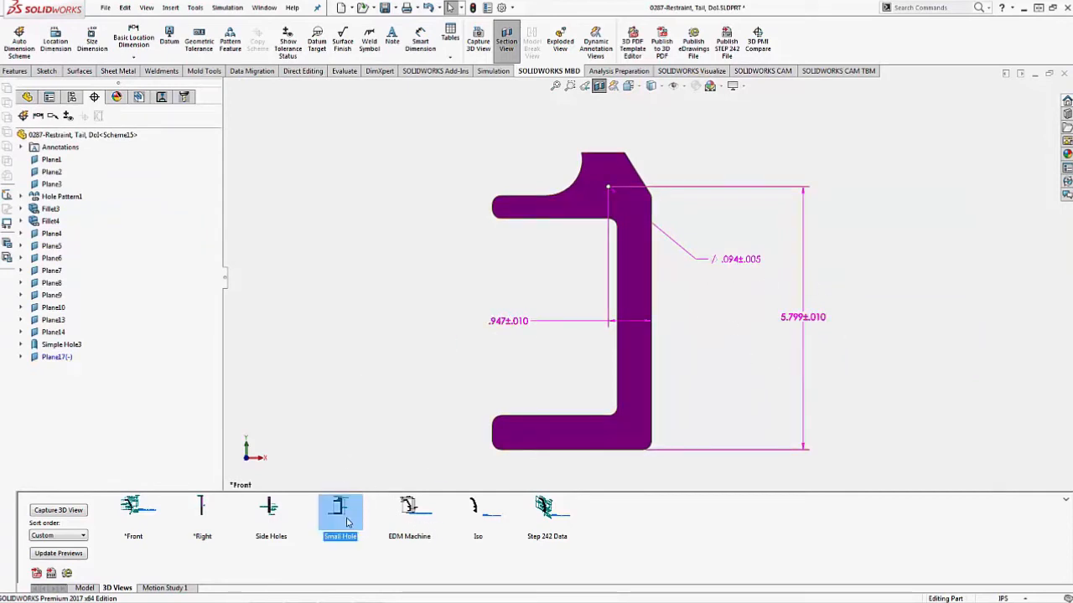
pyautogui.click(59, 511)
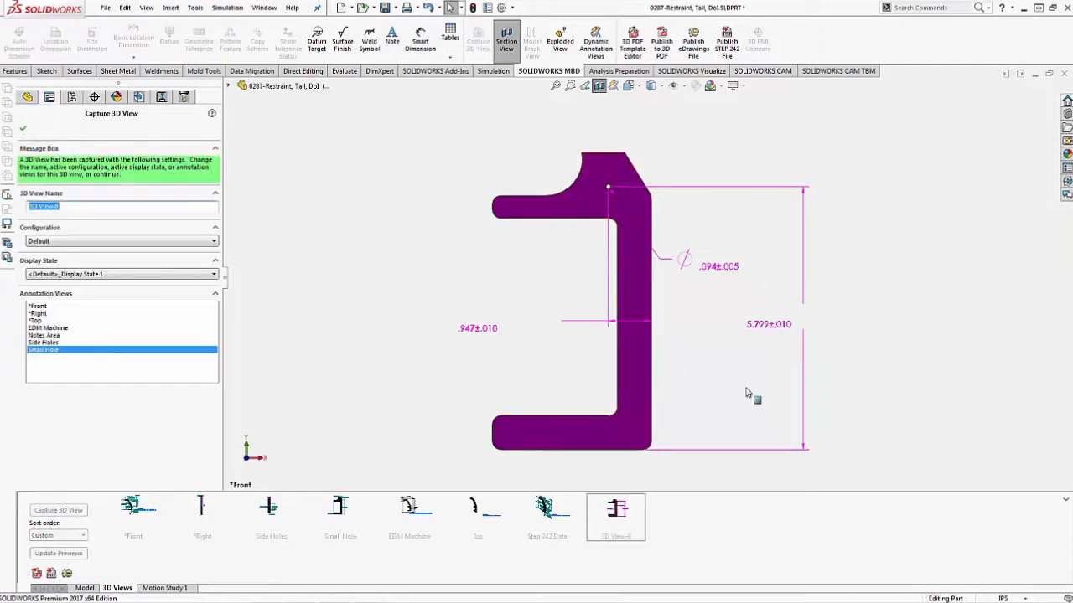
pyautogui.moveTo(78, 207); pyautogui.dragTo(3, 211)
pyautogui.write('1')
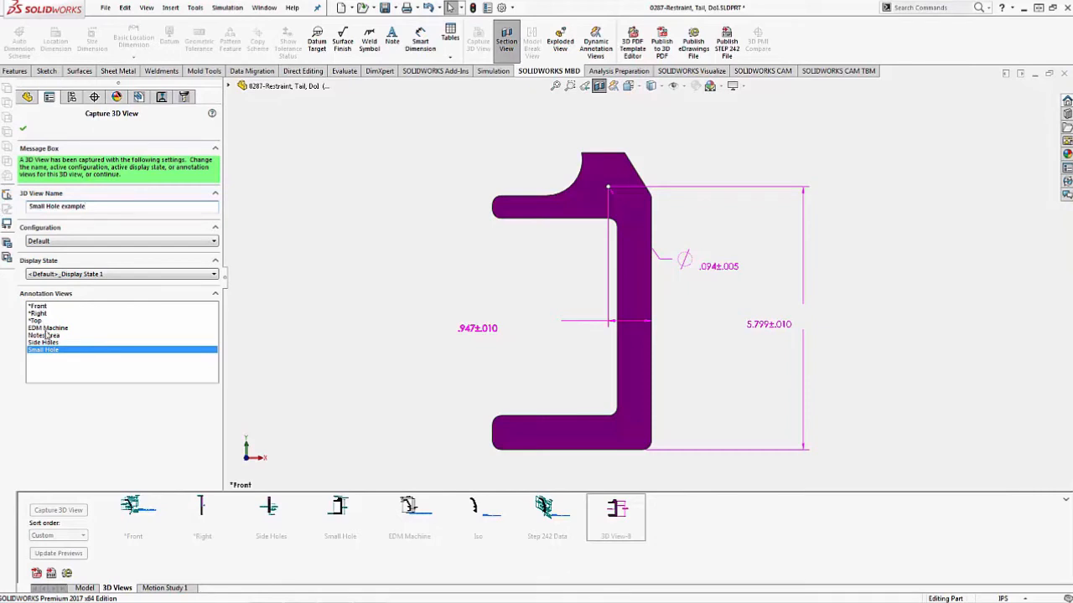
pyautogui.click(39, 356)
# - Reposition the small hole's height and horizontal location dimensions closer to the part in the captured view
pyautogui.moveTo(825, 362); pyautogui.dragTo(796, 318)
pyautogui.moveTo(478, 328); pyautogui.dragTo(543, 312)
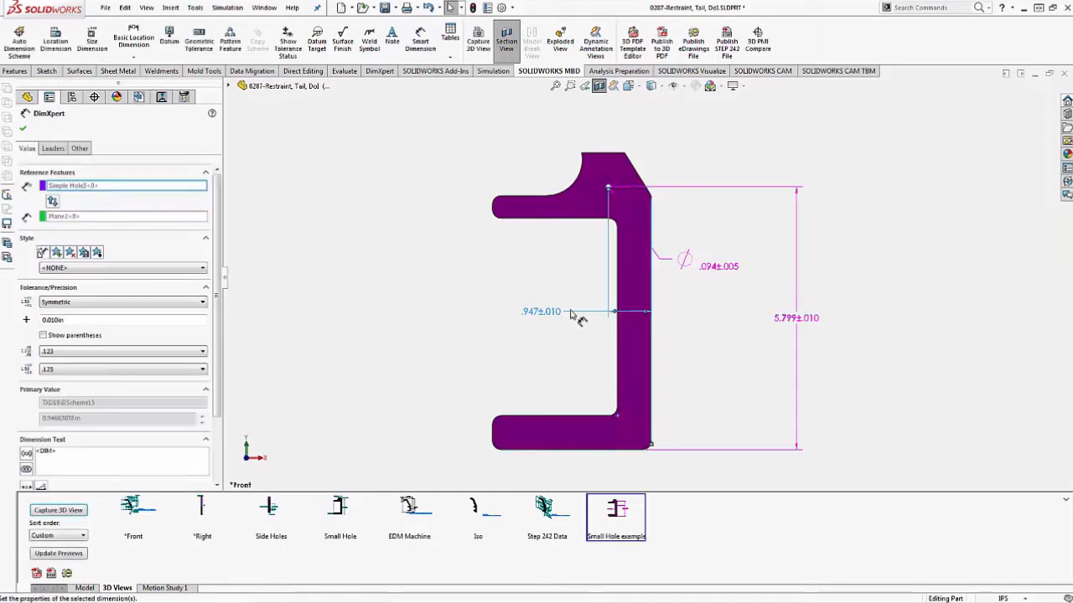
# - Move the small hole's diameter callout slightly away from the part and recapture the Small Hole example 3D view
pyautogui.moveTo(737, 268)
pyautogui.mouseDown()
pyautogui.moveTo(718, 265)
pyautogui.moveTo(750, 260)
pyautogui.mouseUp()
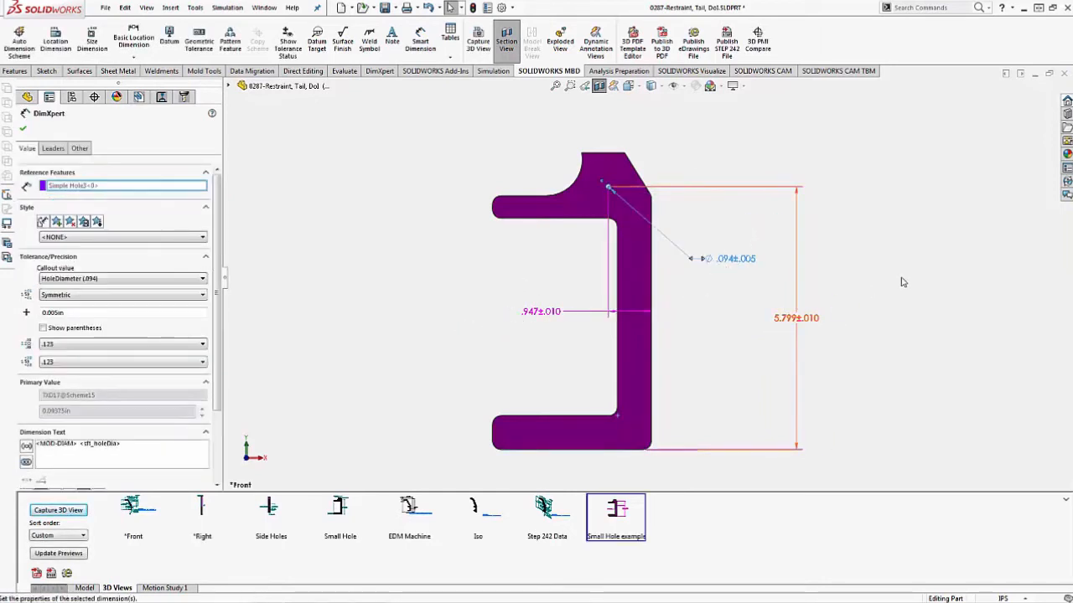
pyautogui.click(838, 298)
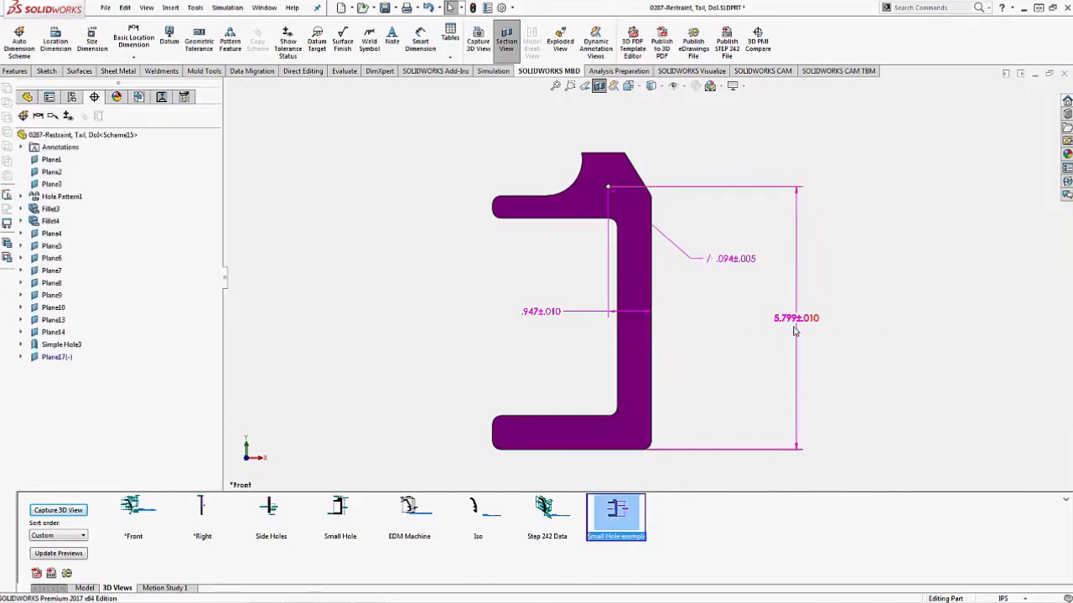
pyautogui.click(794, 326)
pyautogui.click(751, 351)
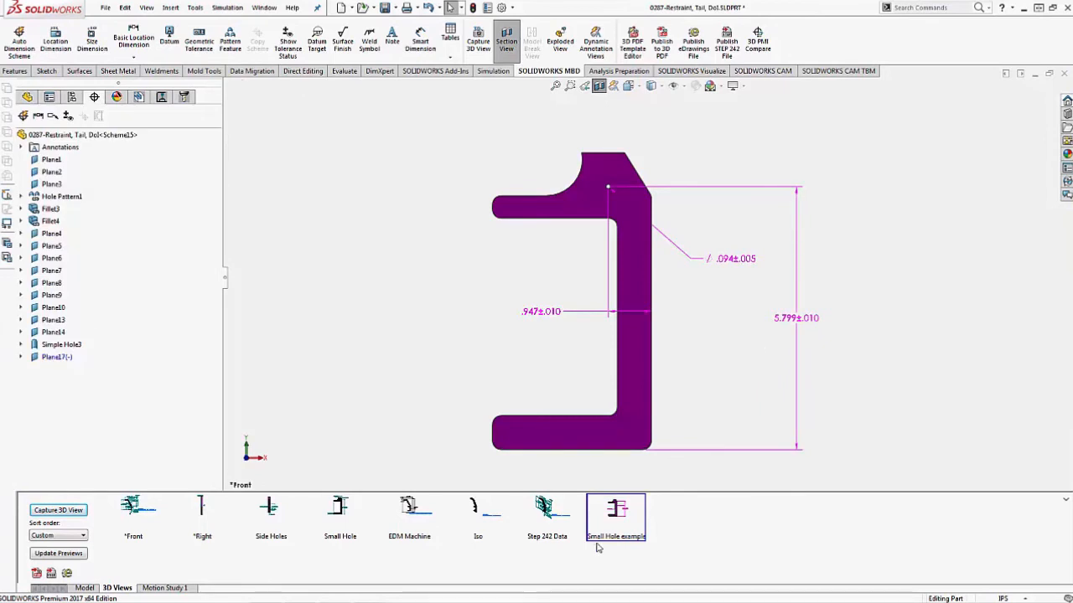
pyautogui.rightClick(619, 522)
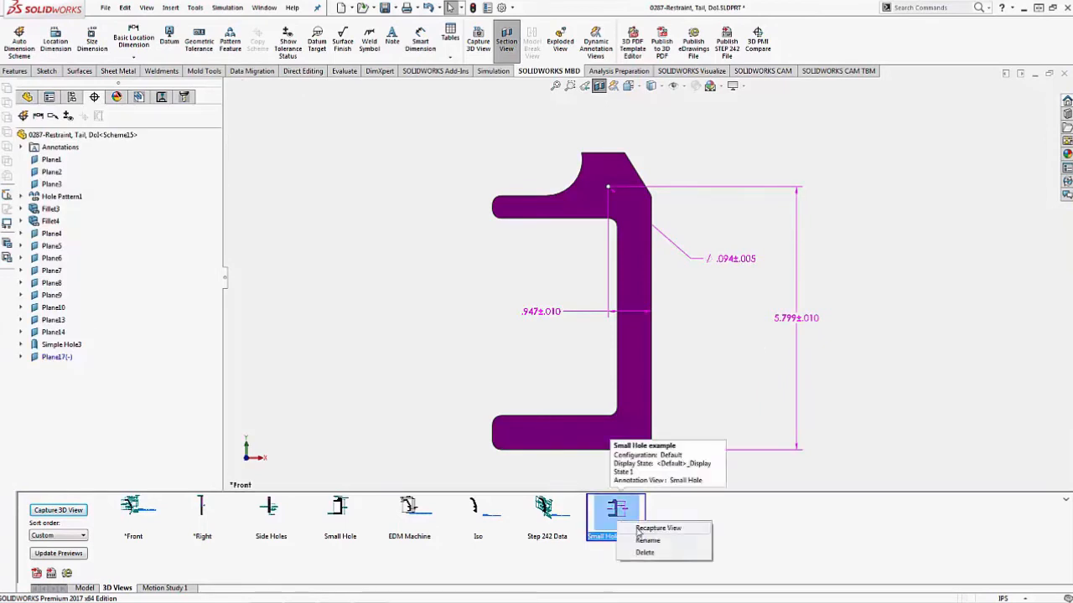
pyautogui.click(656, 528)
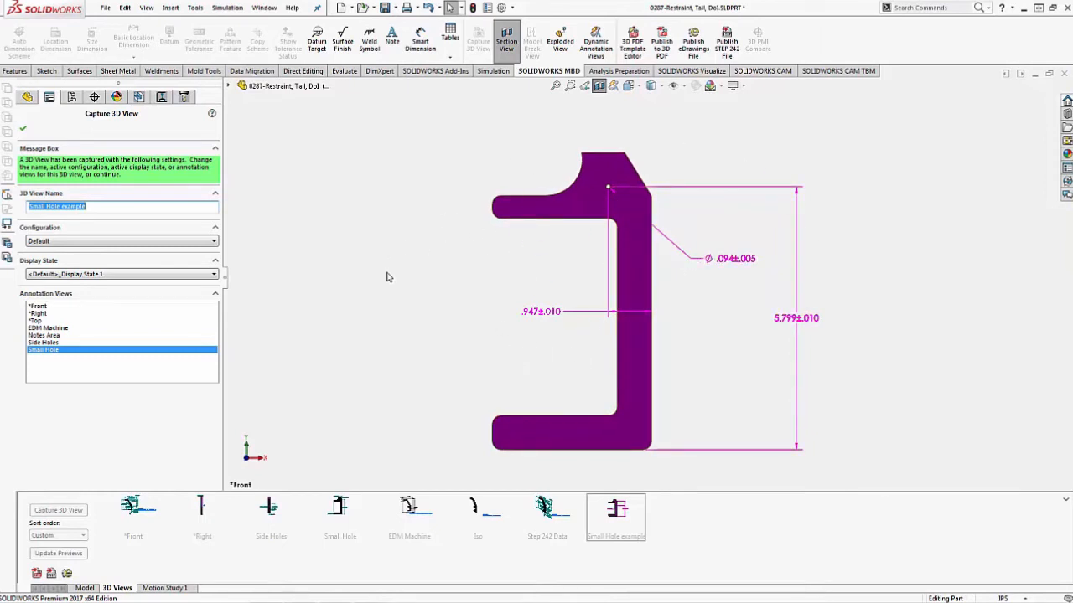
pyautogui.click(23, 127)
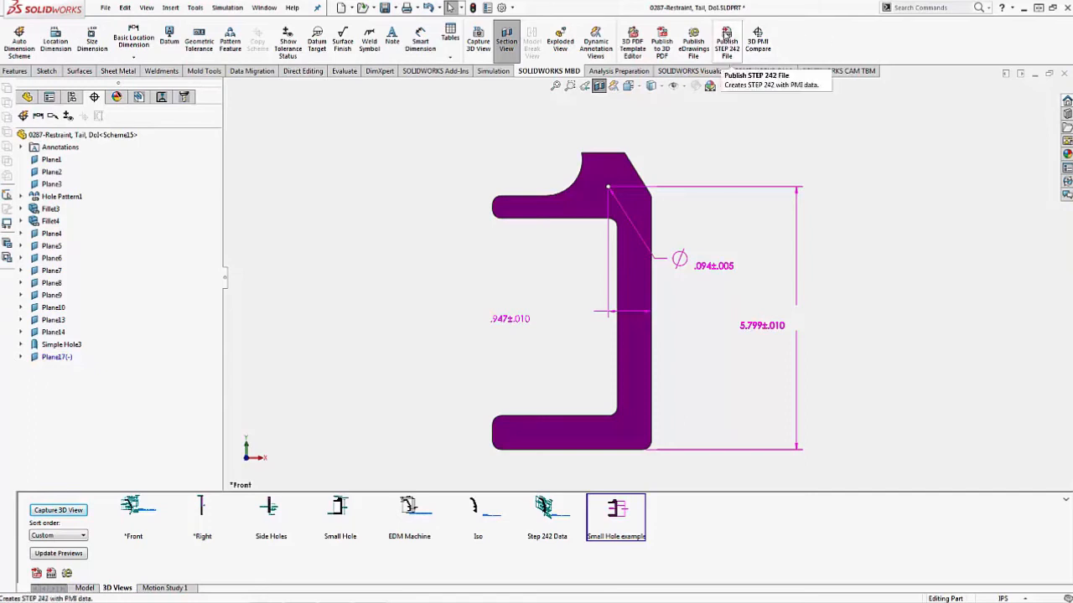
# - Set up a 3D PDF publication with the GoE Part SYW theme and a created and attached STEP 242 file
pyautogui.click(664, 47)
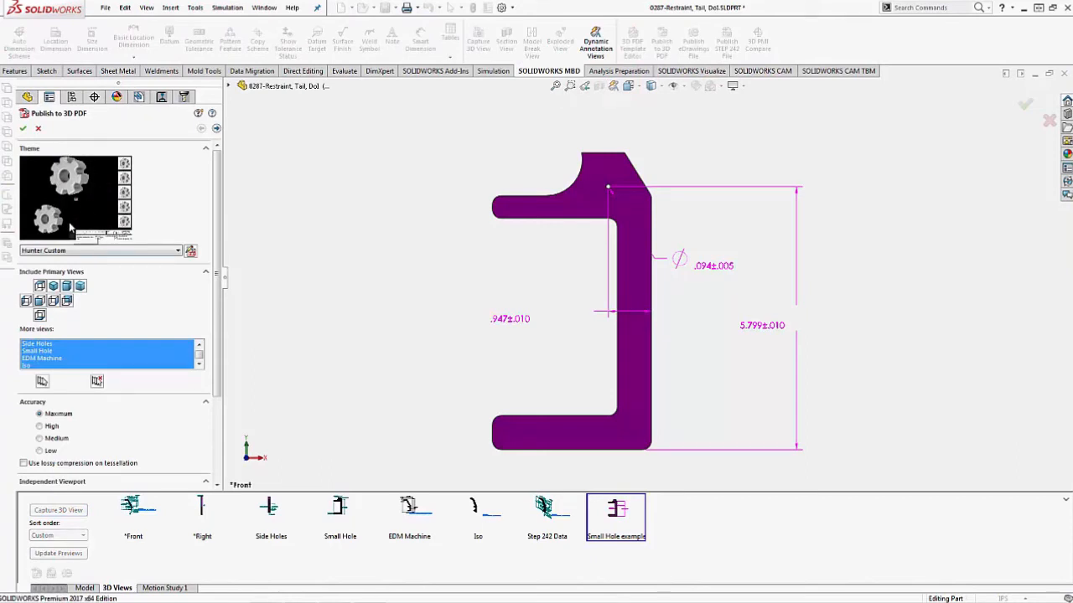
pyautogui.click(109, 252)
pyautogui.click(99, 269)
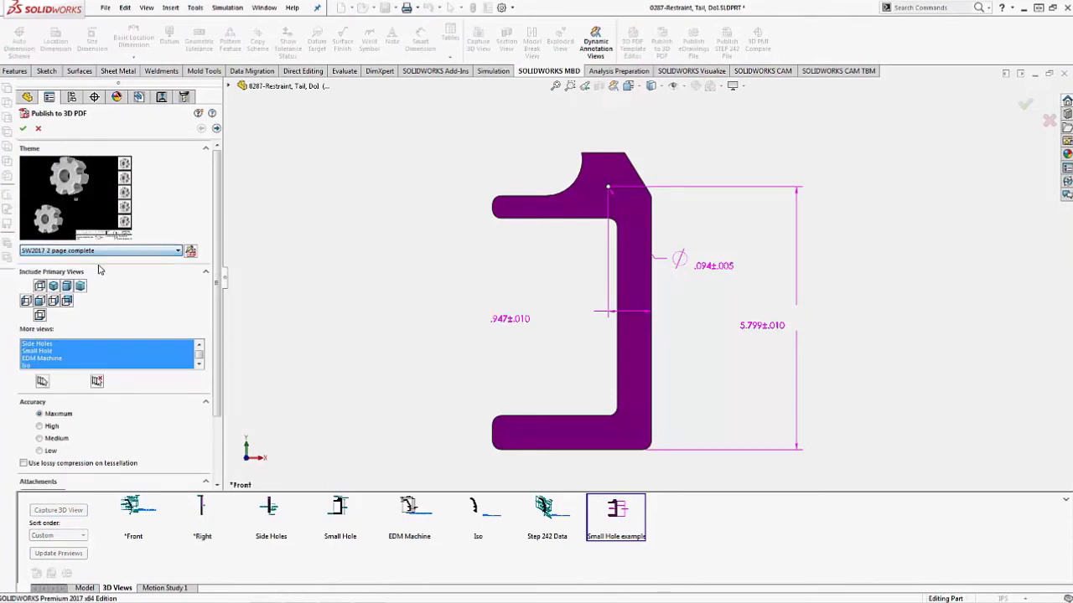
pyautogui.click(99, 251)
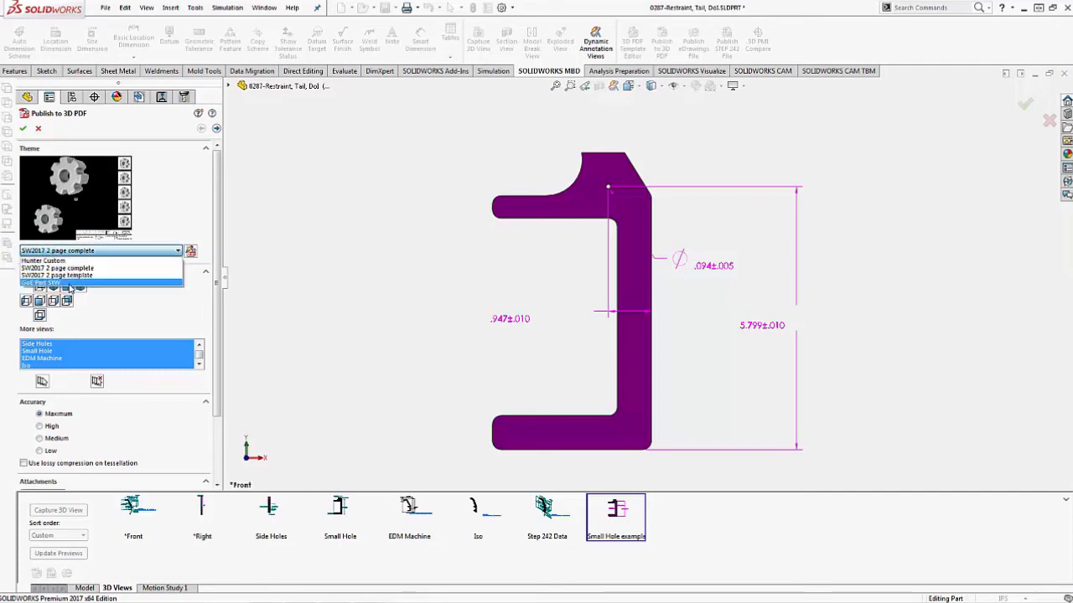
pyautogui.click(50, 282)
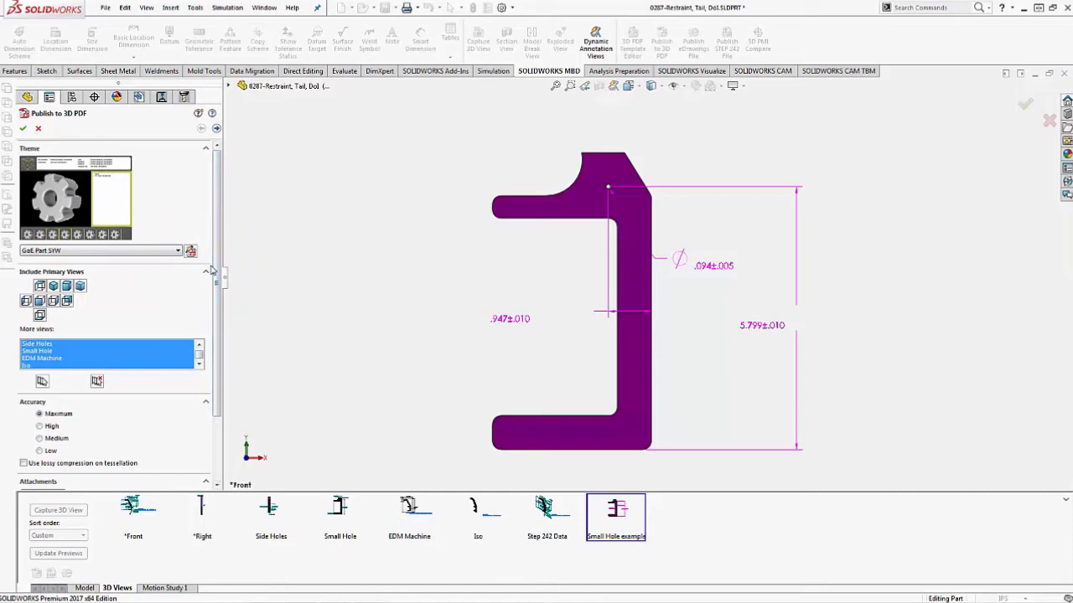
pyautogui.scroll(-3, 216, 276)
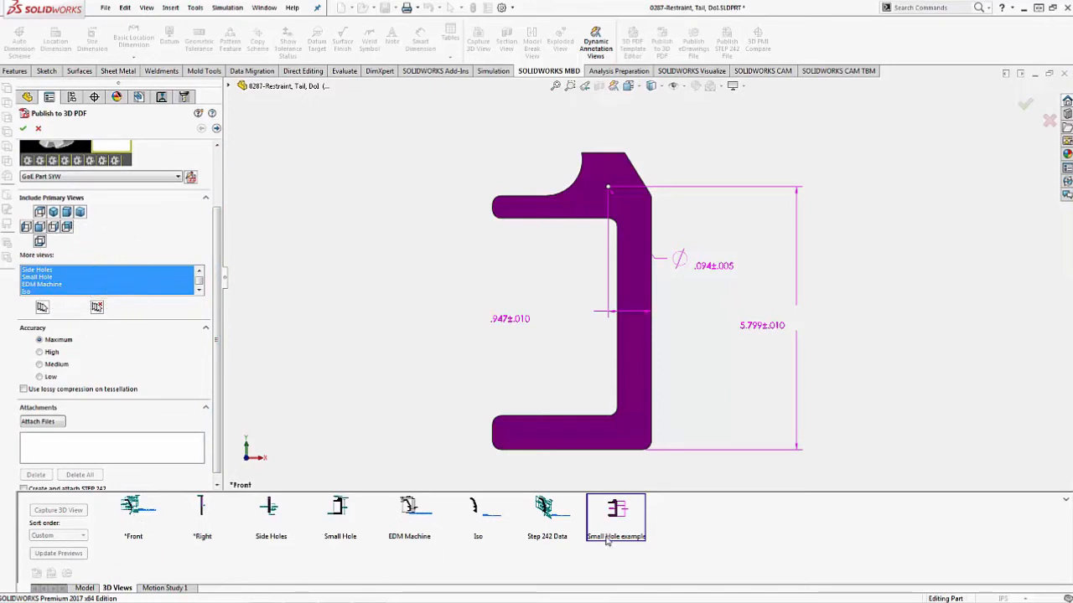
pyautogui.scroll(-1, 204, 262)
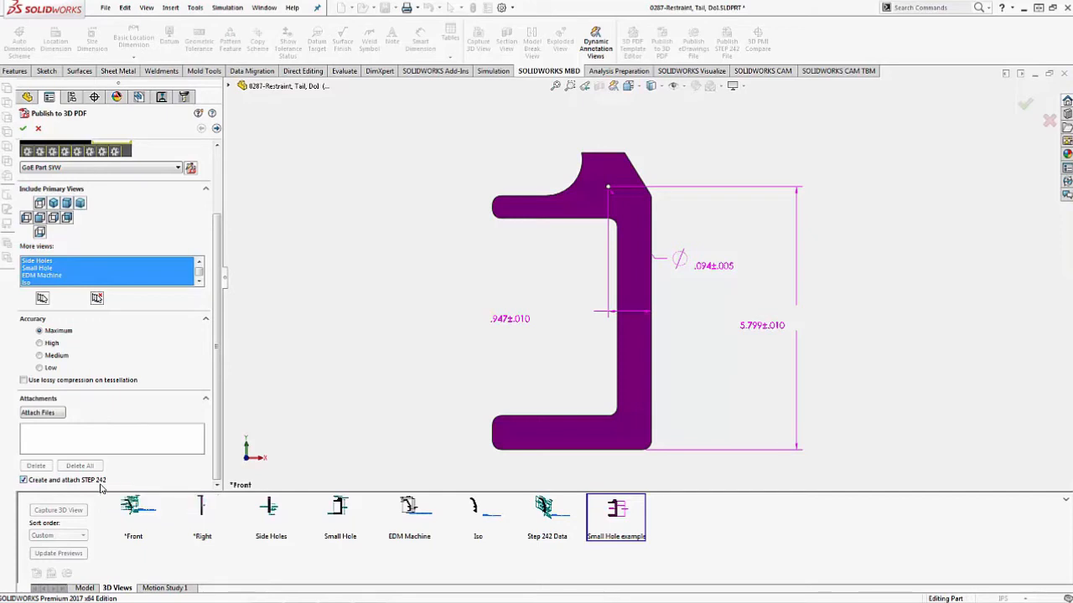
# - Reposition the small hole's diameter callout and both location dimensions around the section, and leave 3D PDF publishing without publishing
pyautogui.moveTo(706, 263)
pyautogui.mouseDown()
pyautogui.moveTo(737, 249)
pyautogui.moveTo(718, 265)
pyautogui.mouseUp()
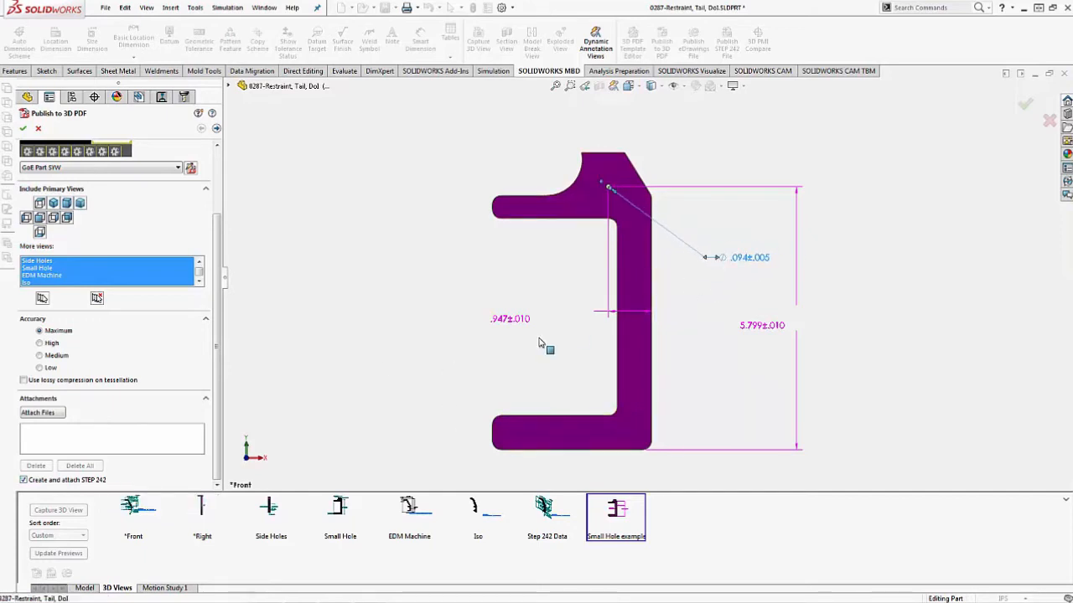
pyautogui.moveTo(549, 304); pyautogui.dragTo(539, 319)
pyautogui.moveTo(766, 341)
pyautogui.mouseDown()
pyautogui.moveTo(770, 327)
pyautogui.moveTo(766, 341)
pyautogui.mouseUp()
pyautogui.click(922, 341)
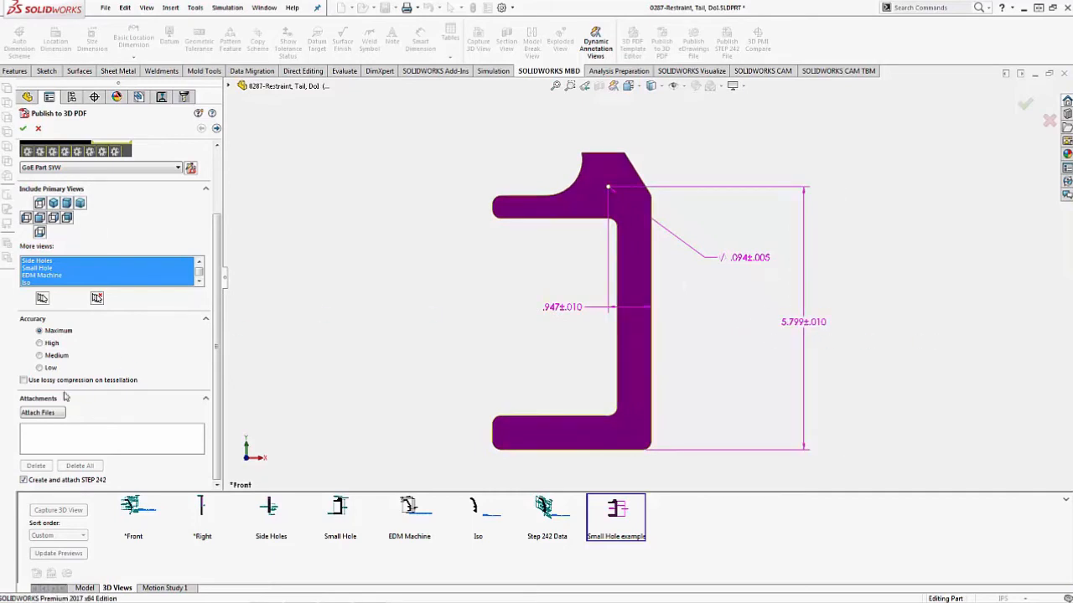
pyautogui.click(38, 128)
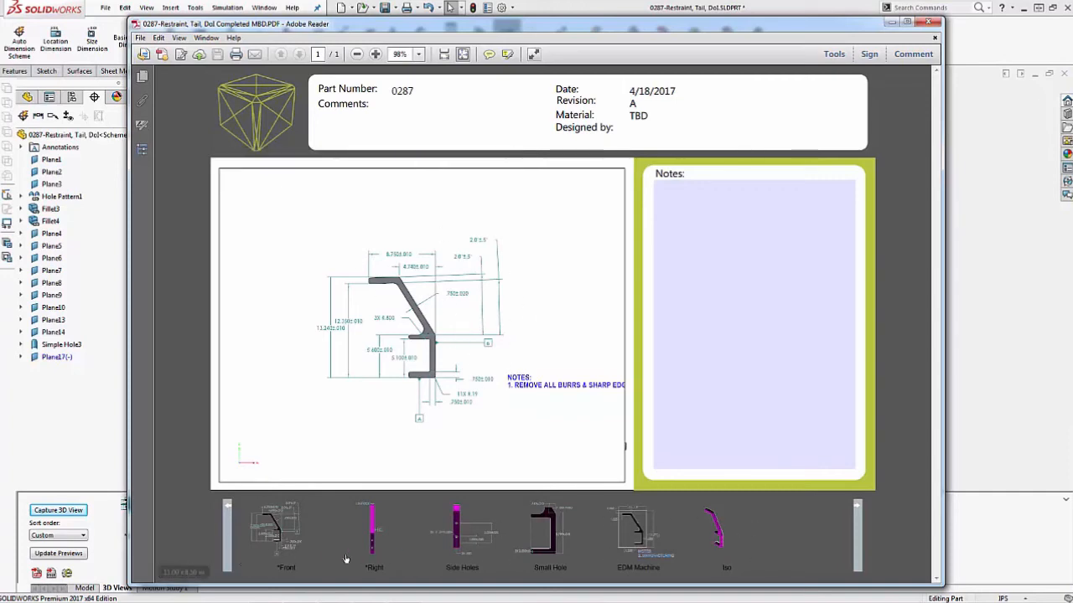
# - In the completed MBD PDF in Adobe Reader, review the Front, Right, Side Holes, Small Hole and EDM Machine views, and return to Front
pyautogui.click(277, 524)
pyautogui.click(378, 519)
pyautogui.click(486, 528)
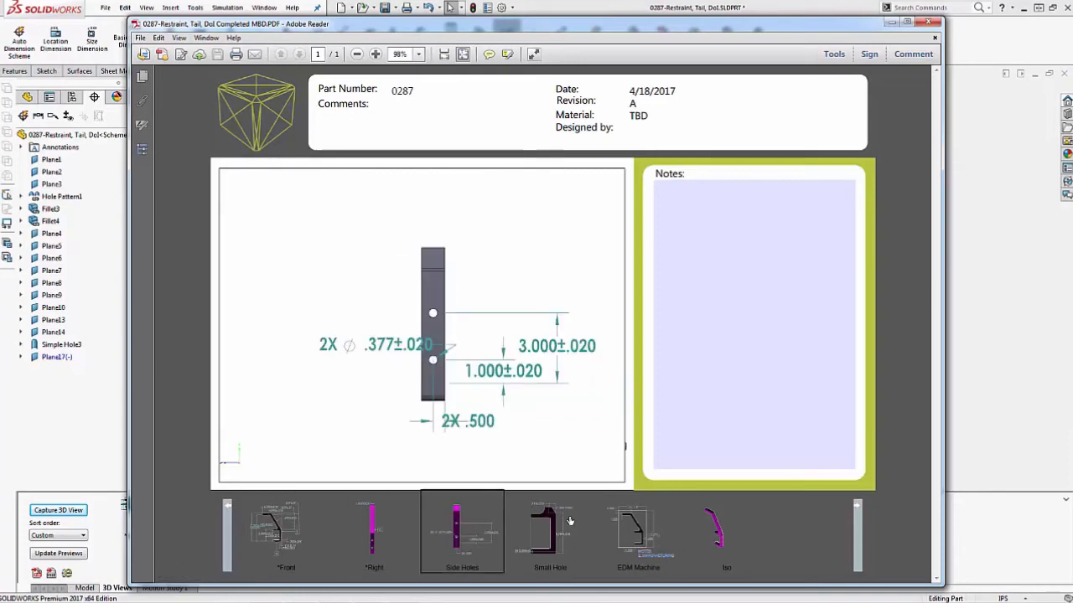
pyautogui.click(567, 524)
pyautogui.click(637, 528)
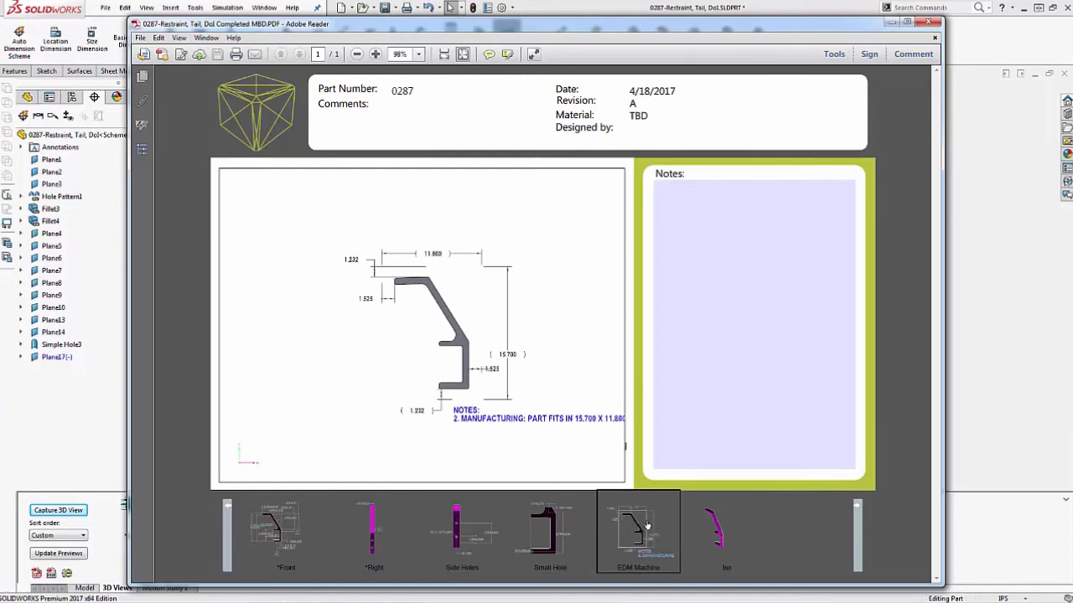
pyautogui.click(277, 526)
# - Examine the 3D model and its 3X R.800 fillet callout from several angles in the PDF, and close the document
pyautogui.scroll(3, 421, 353)
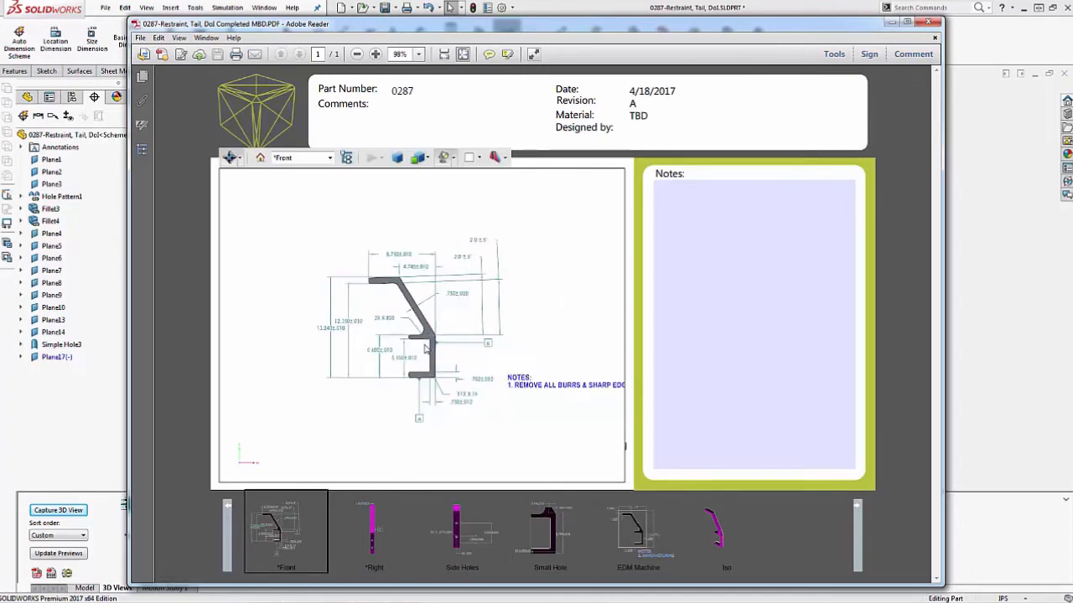
pyautogui.moveTo(503, 317); pyautogui.dragTo(372, 310)
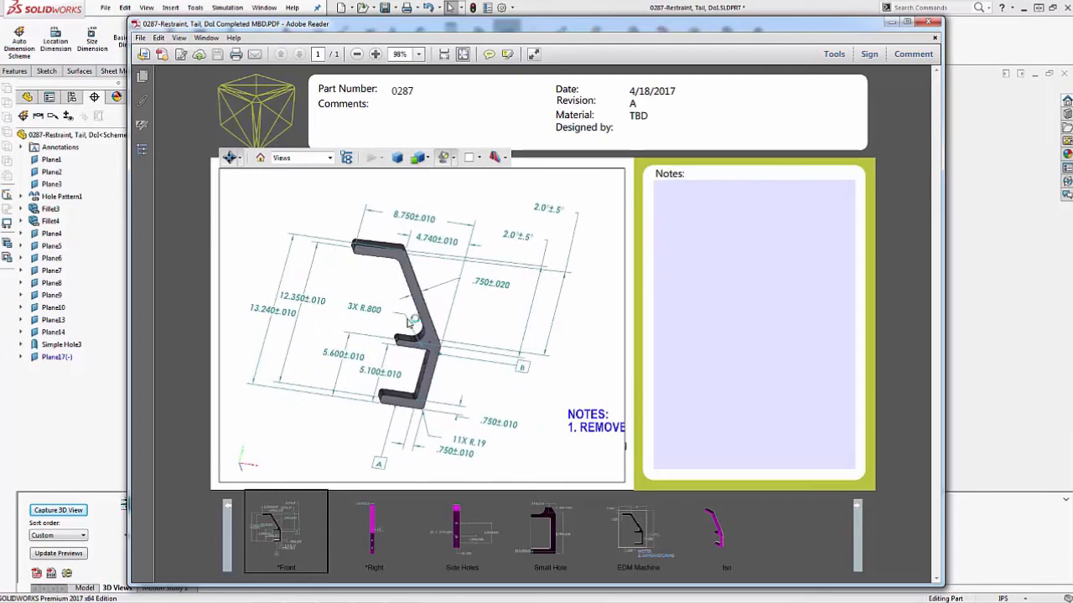
pyautogui.scroll(2, 406, 322)
pyautogui.scroll(-2, 408, 325)
pyautogui.scroll(3, 410, 329)
pyautogui.scroll(3, 410, 329)
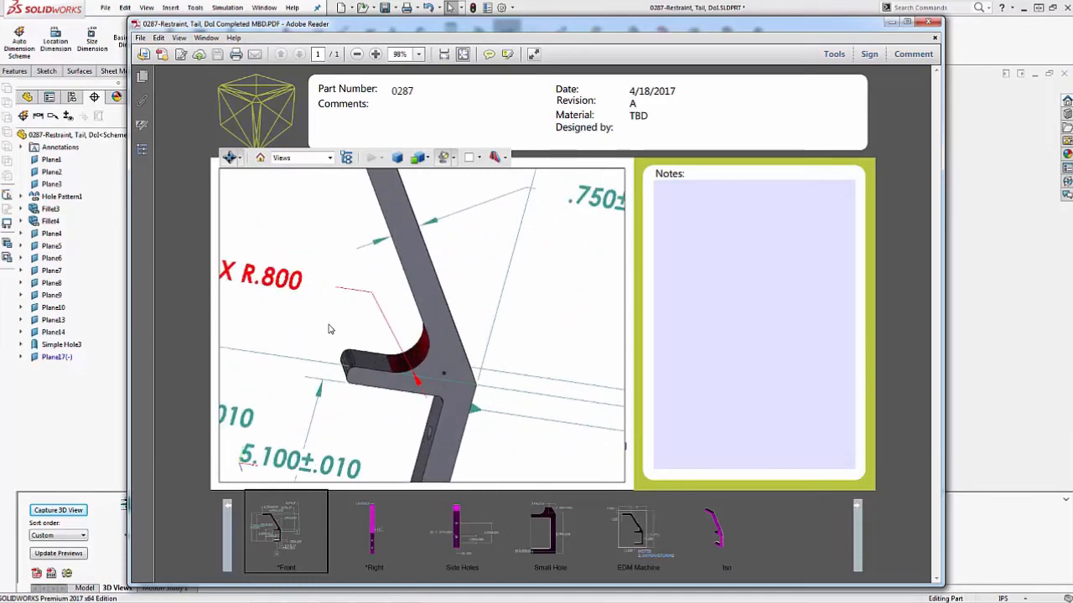
pyautogui.scroll(-1, 343, 323)
pyautogui.moveTo(367, 333); pyautogui.dragTo(430, 366)
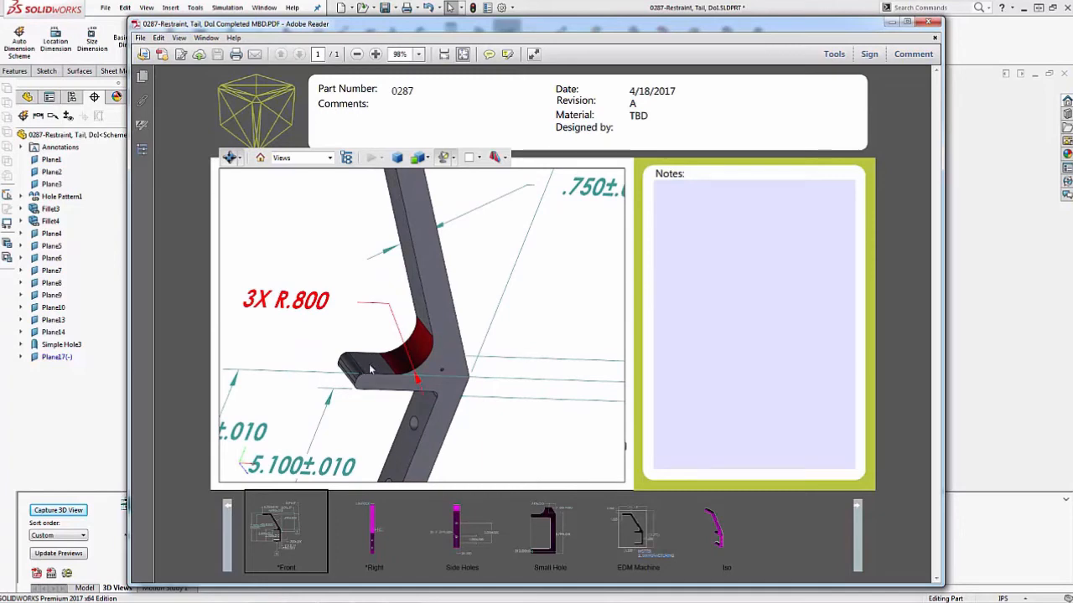
pyautogui.scroll(1, 373, 342)
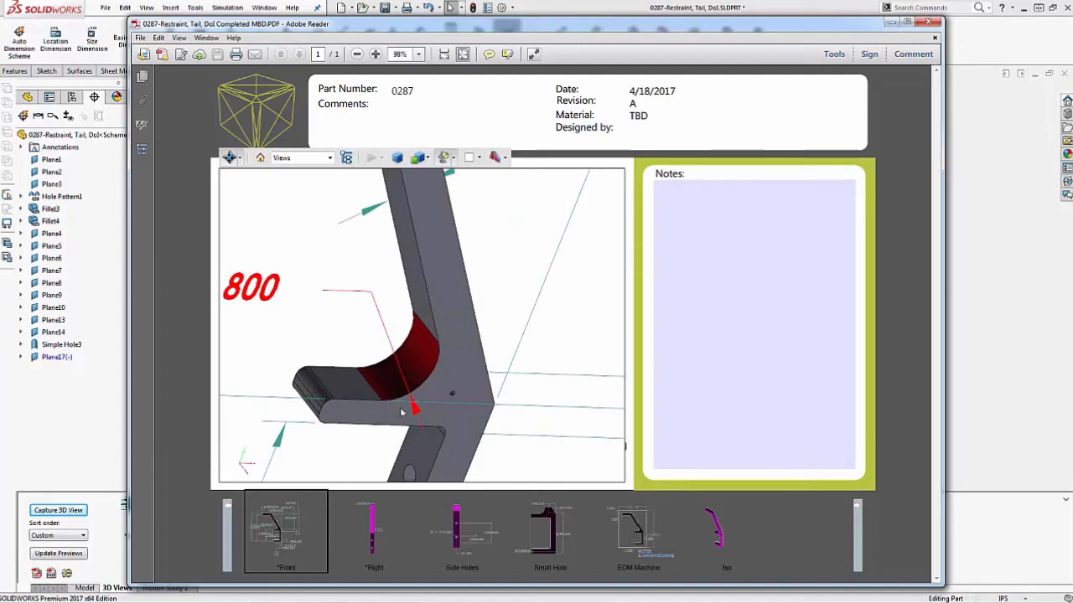
pyautogui.scroll(-1, 382, 359)
pyautogui.scroll(-2, 417, 332)
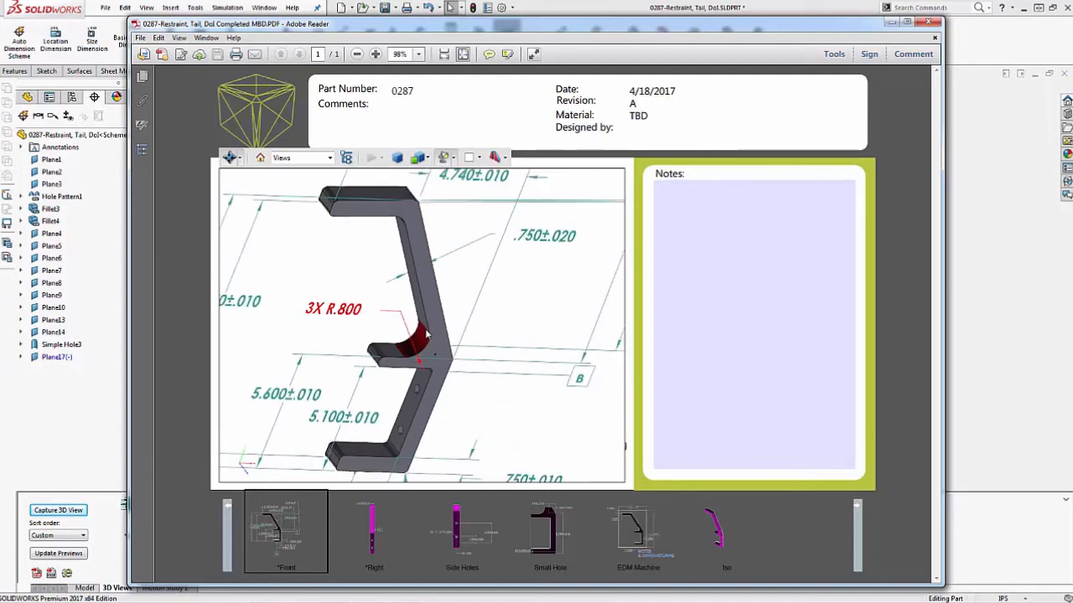
pyautogui.scroll(-2, 416, 332)
pyautogui.click(928, 23)
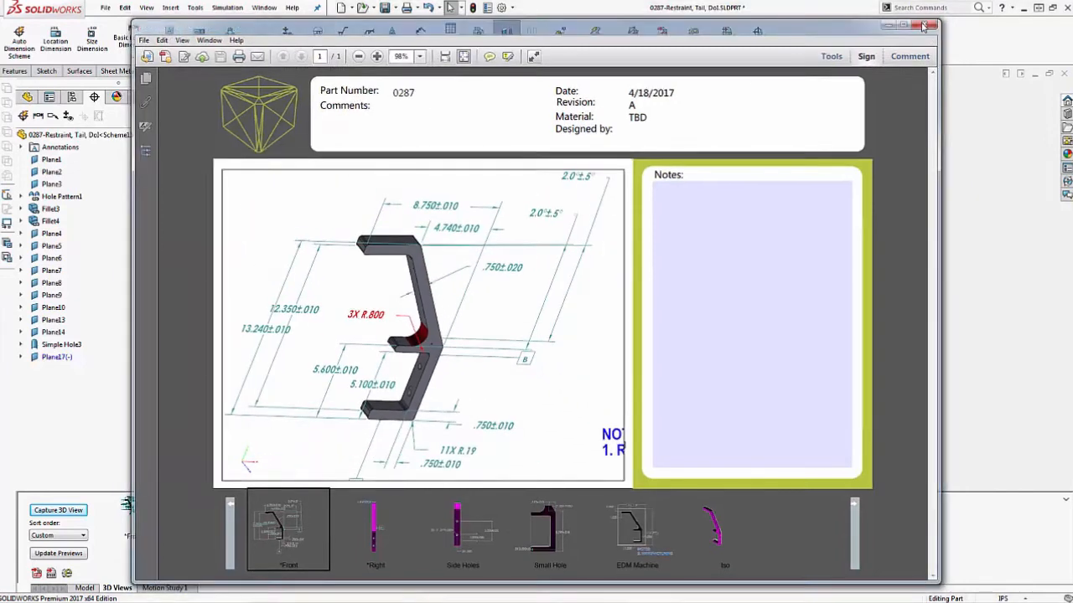
# - Open the 3D PDF template editor and insert a new text field beside the existing text area placeholder below the primary viewport
pyautogui.click(634, 46)
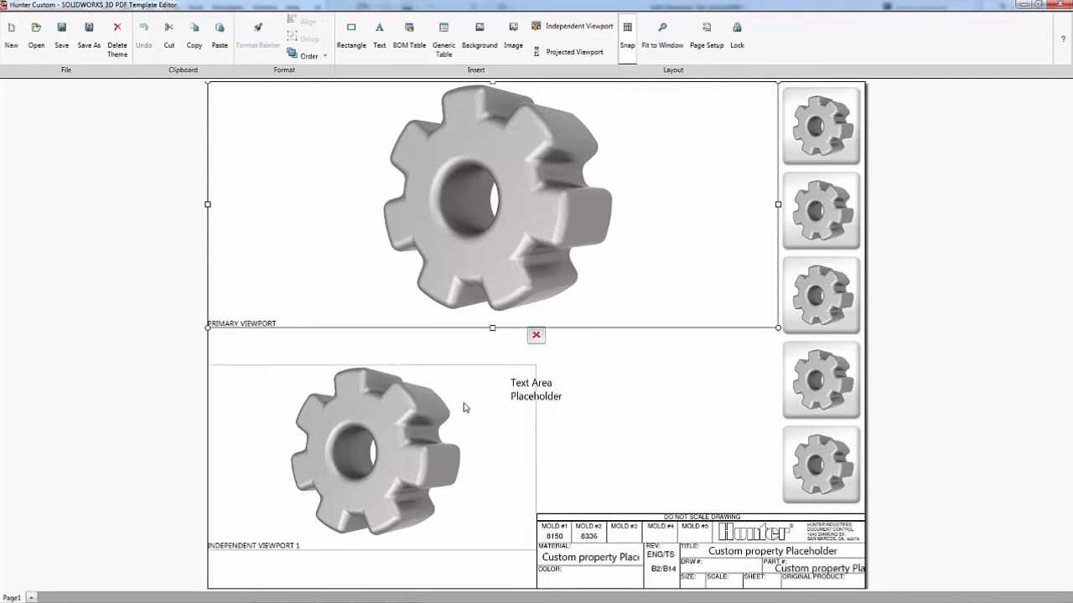
pyautogui.click(402, 431)
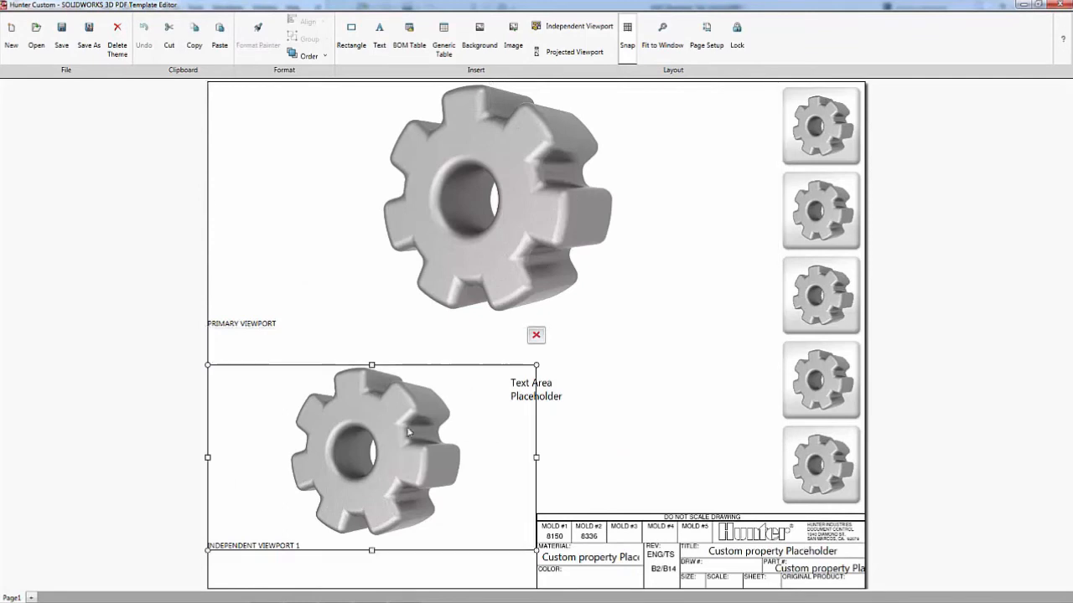
pyautogui.click(380, 33)
pyautogui.click(612, 359)
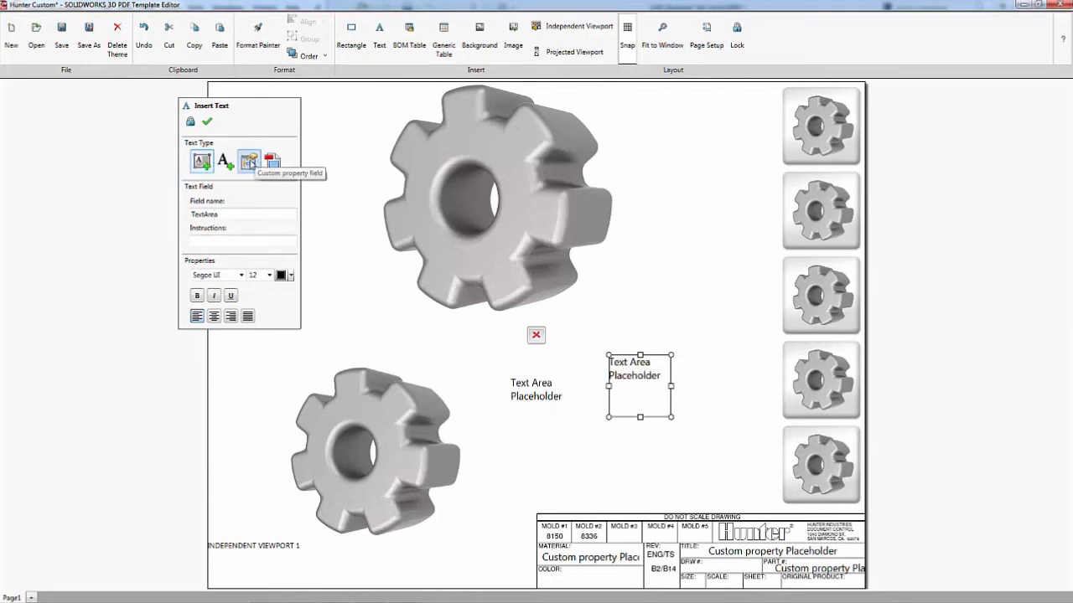
# - Make the new text a custom property field linked to Part_name, inspect the title block's title placeholder, and close the template editor
pyautogui.click(249, 162)
pyautogui.click(244, 266)
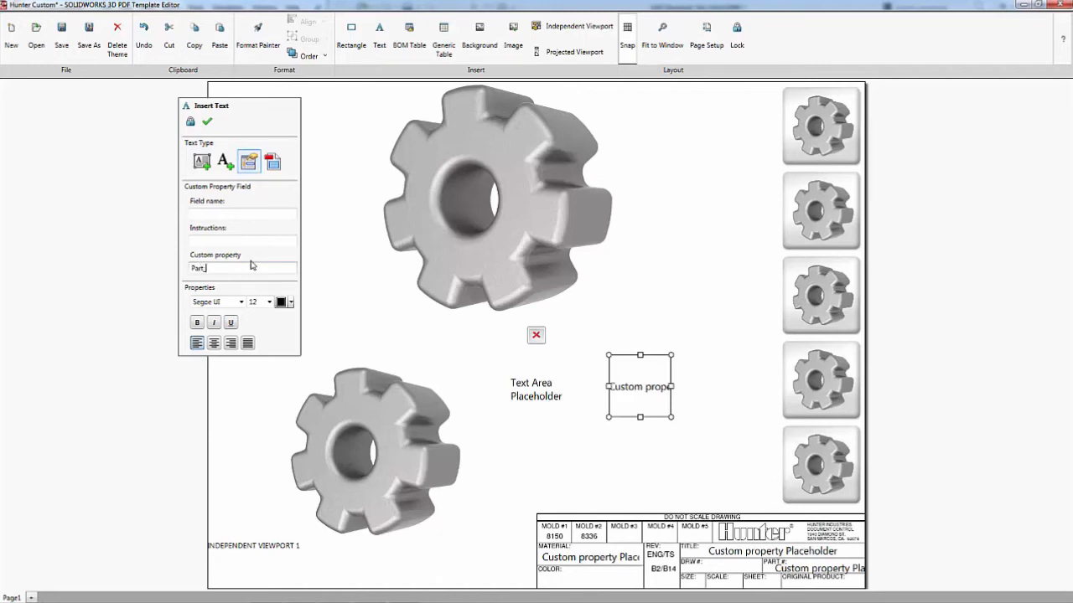
pyautogui.write('Part_name')
pyautogui.moveTo(251, 265); pyautogui.dragTo(97, 268)
pyautogui.click(233, 267)
pyautogui.click(206, 122)
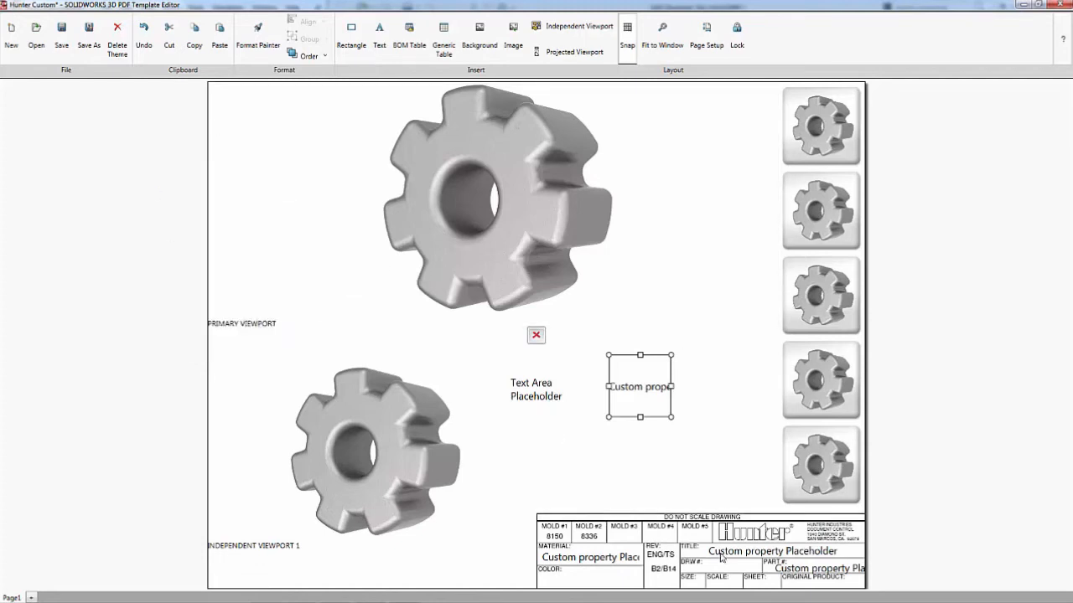
pyautogui.click(720, 555)
pyautogui.click(679, 491)
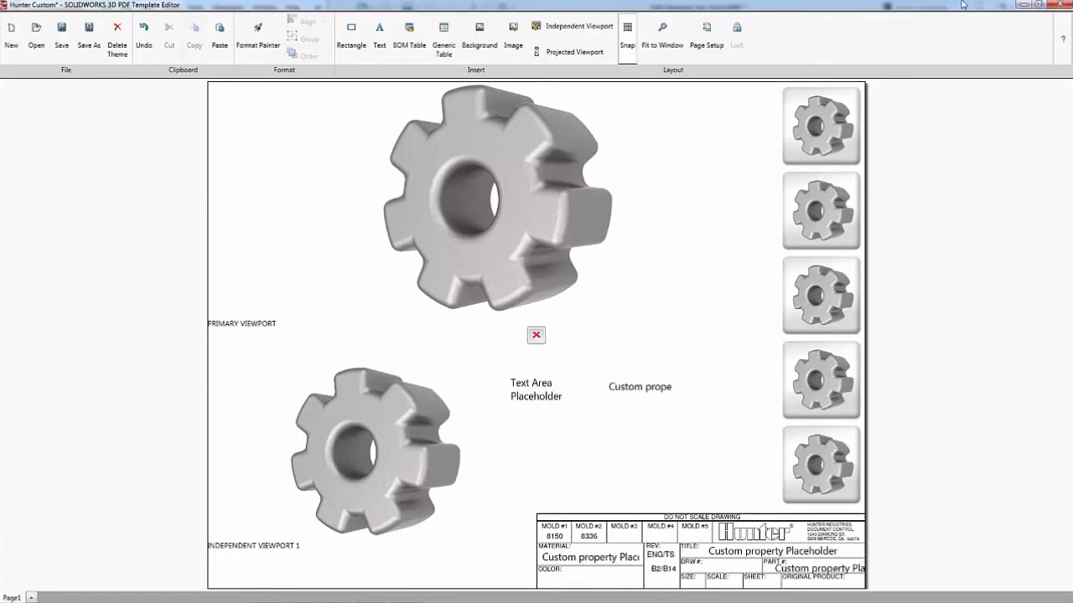
pyautogui.click(1056, 4)
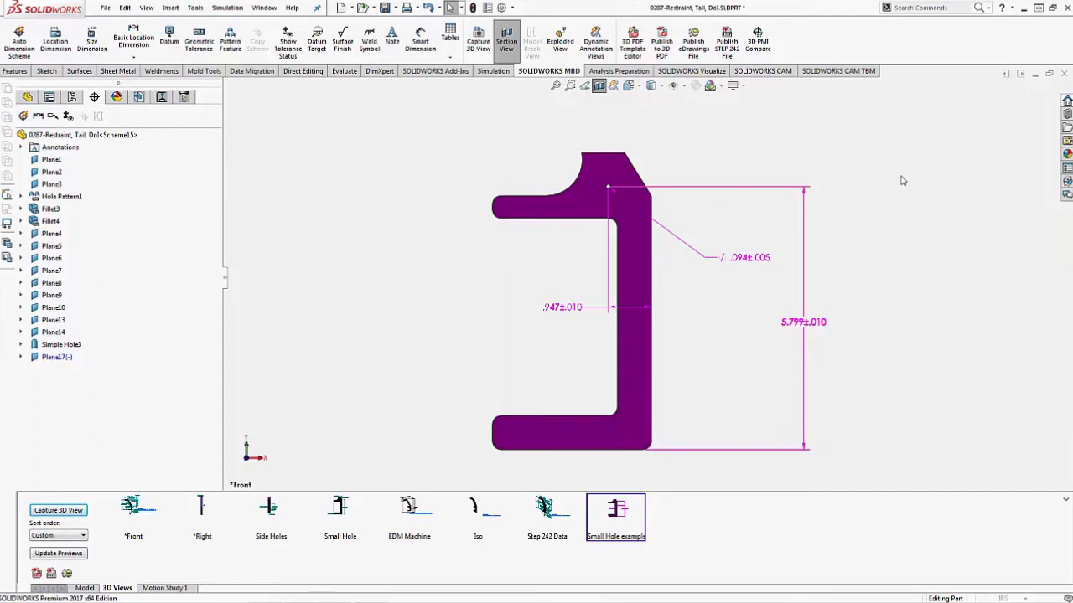
# - Switch to the MBD Webinar presentation in PowerPoint and start its slide show from the first slide
pyautogui.moveTo(276, 594)
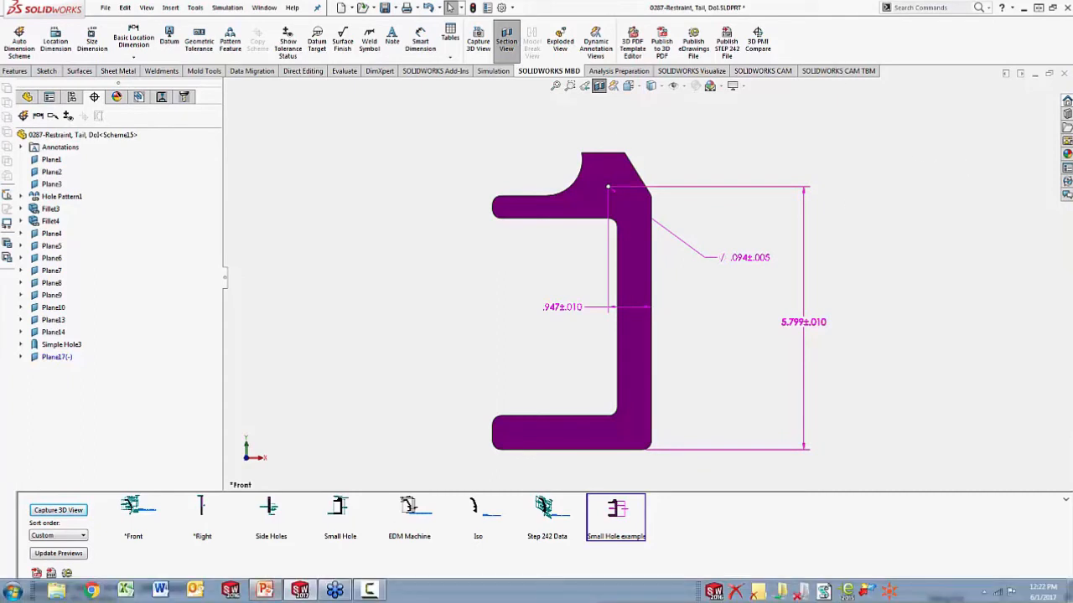
pyautogui.click(265, 591)
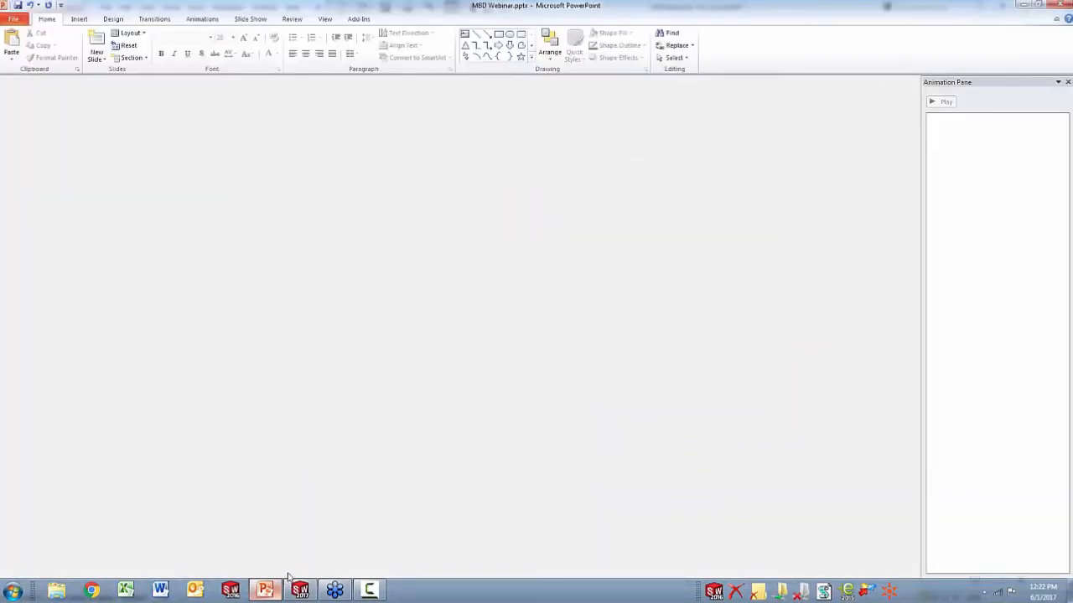
pyautogui.click(34, 535)
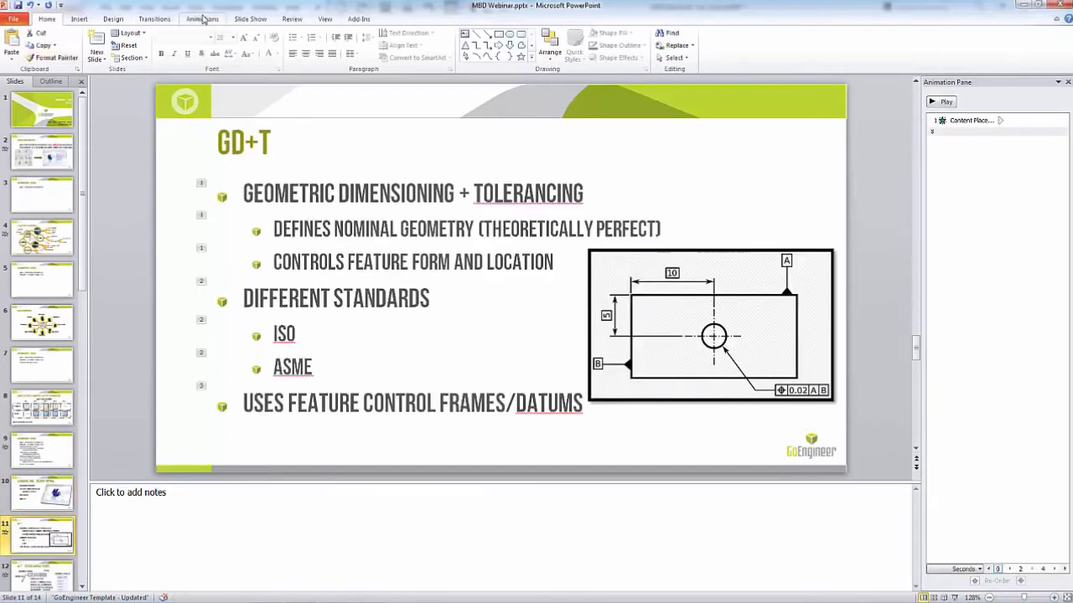
pyautogui.click(204, 20)
pyautogui.click(159, 18)
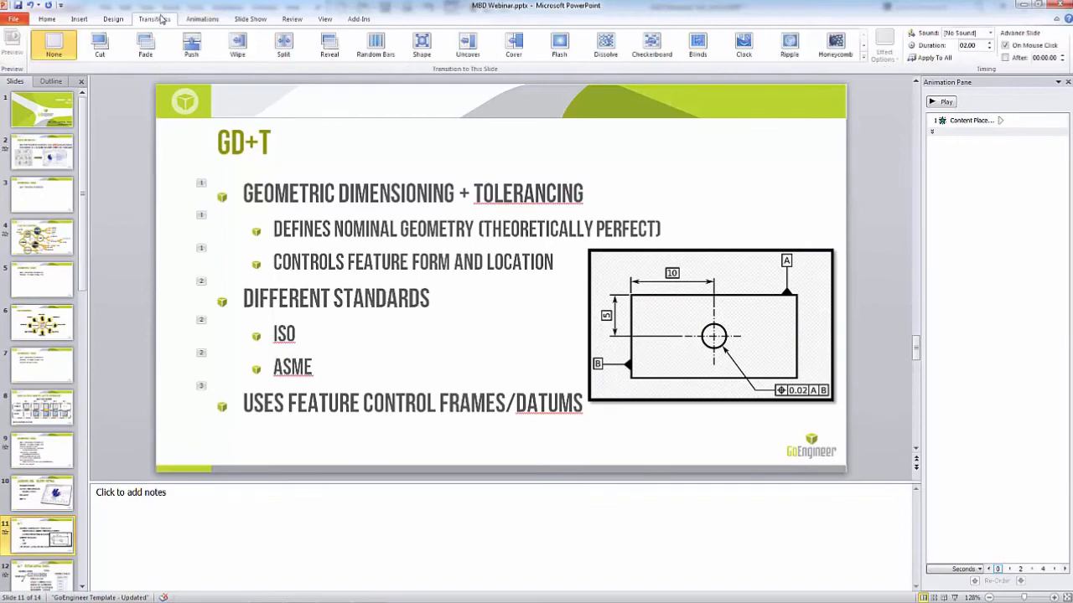
pyautogui.click(243, 18)
pyautogui.click(16, 46)
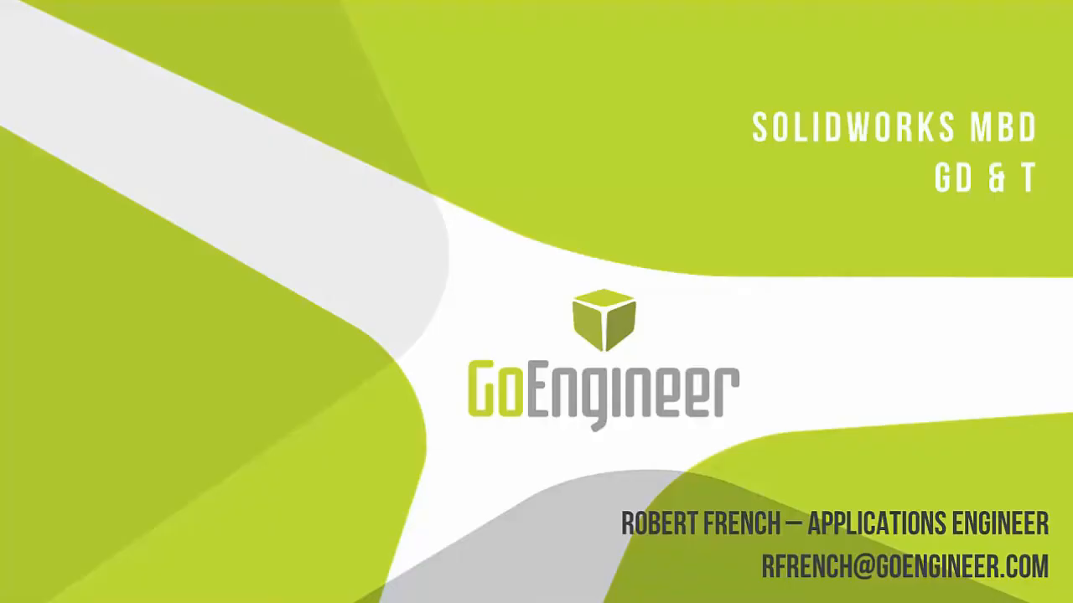
# - Advance the slide show through the MBD implementation and dataset classification slides to the GD+T slide's geometric dimensioning and tolerancing points
pyautogui.click(402, 265)
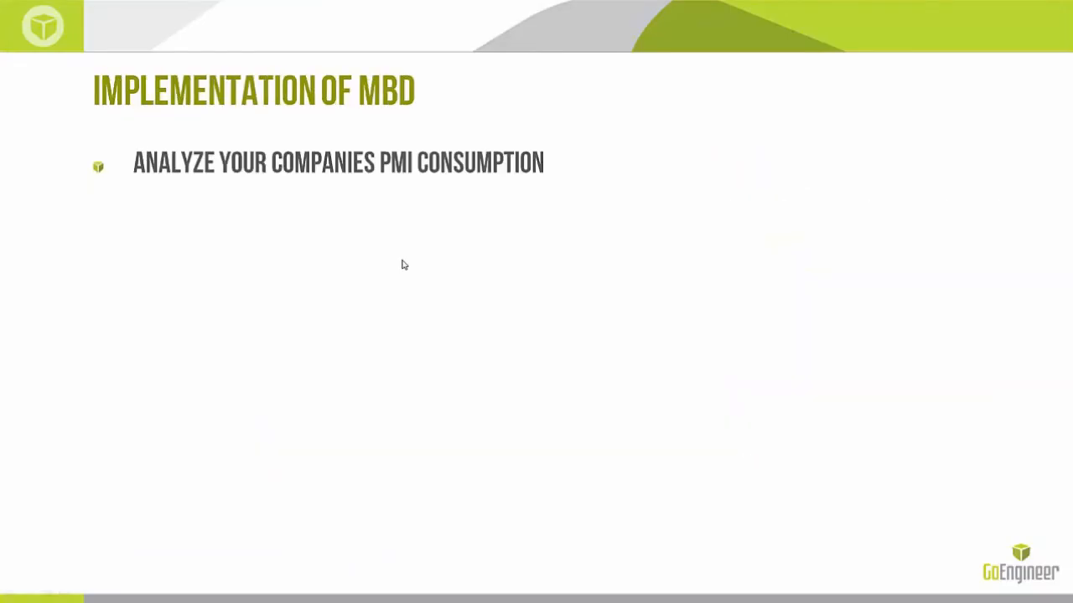
pyautogui.click(402, 265)
pyautogui.click(402, 265)
pyautogui.click(403, 264)
pyautogui.click(402, 265)
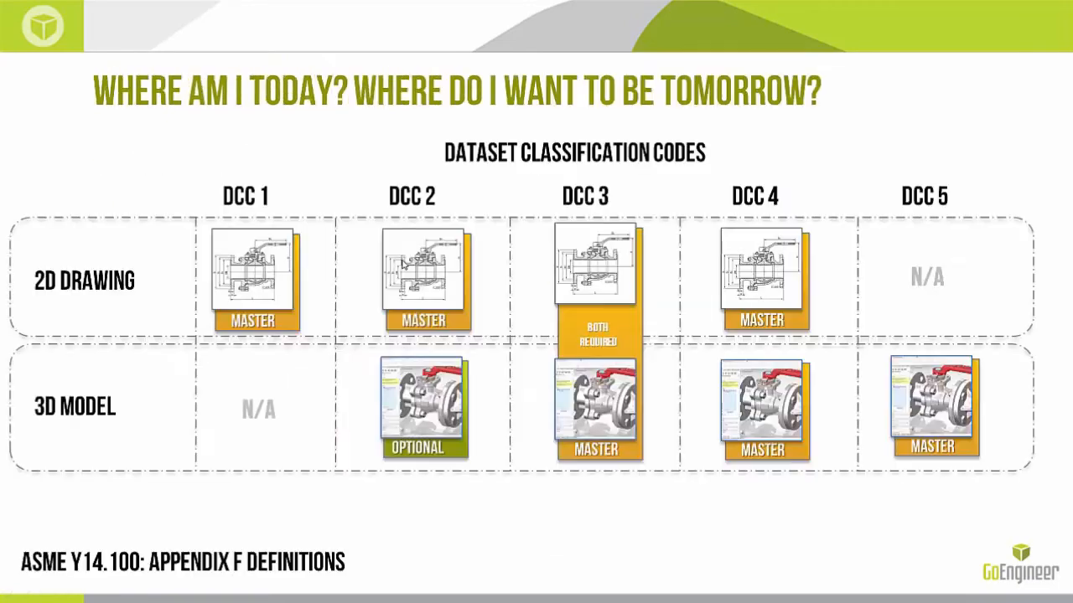
pyautogui.click(404, 264)
pyautogui.click(403, 265)
pyautogui.click(403, 265)
pyautogui.click(403, 264)
pyautogui.click(403, 265)
pyautogui.click(403, 264)
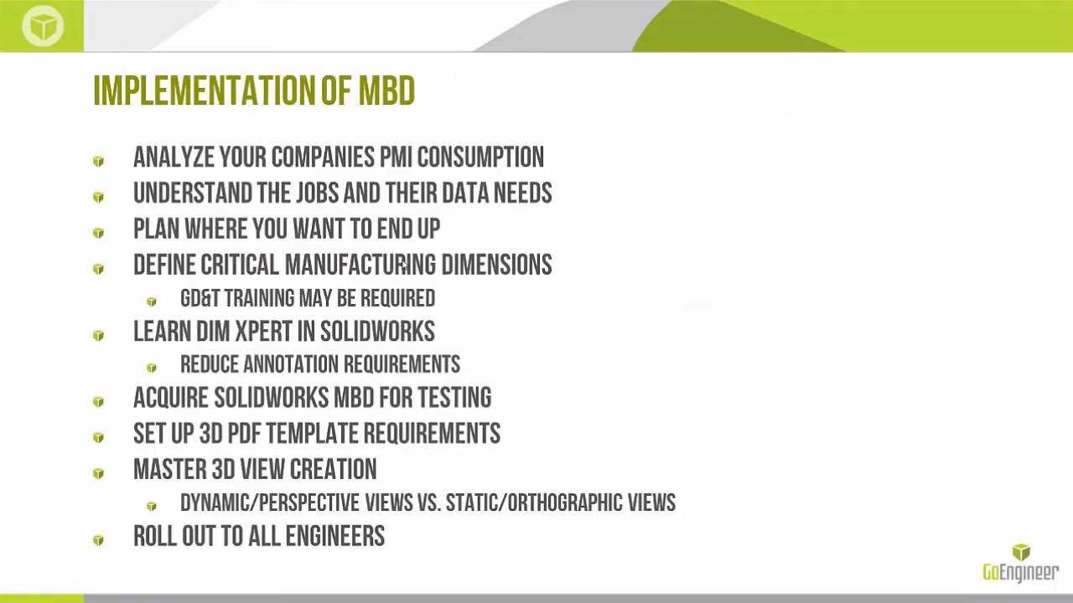
pyautogui.click(403, 265)
pyautogui.click(403, 265)
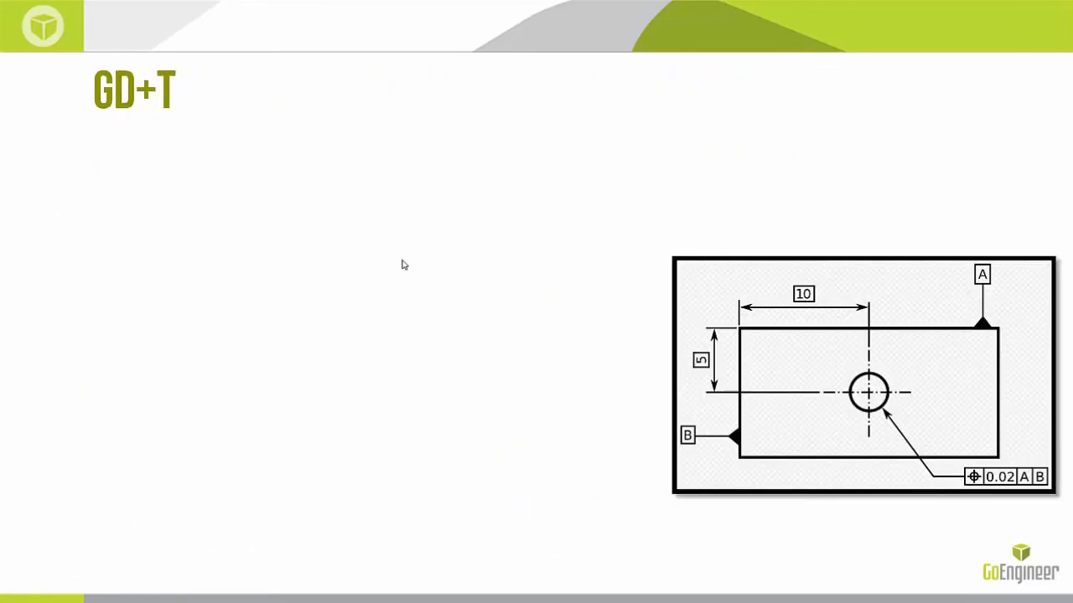
pyautogui.click(403, 265)
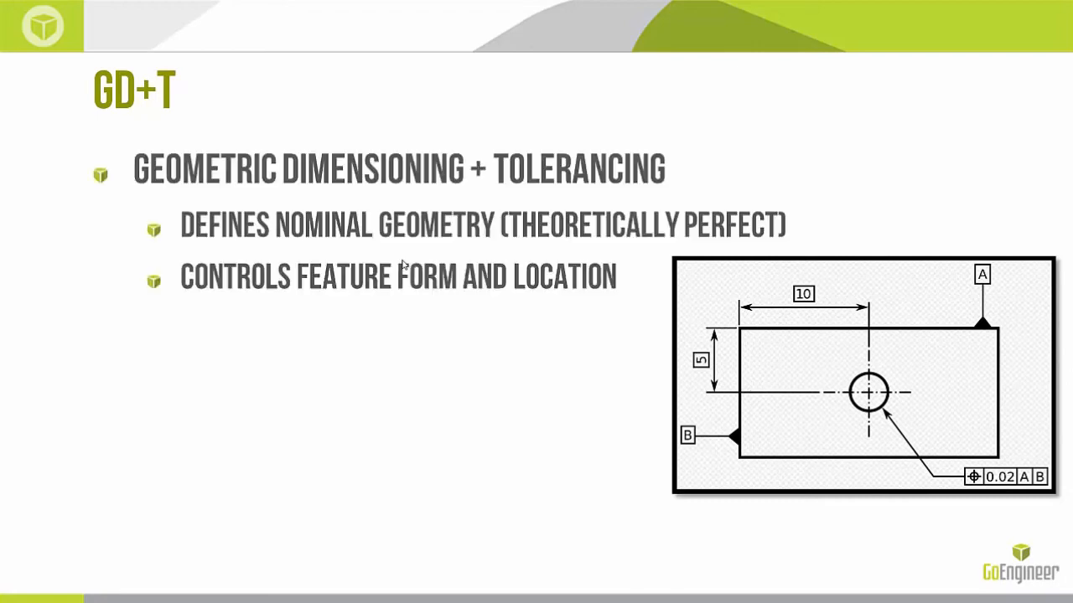